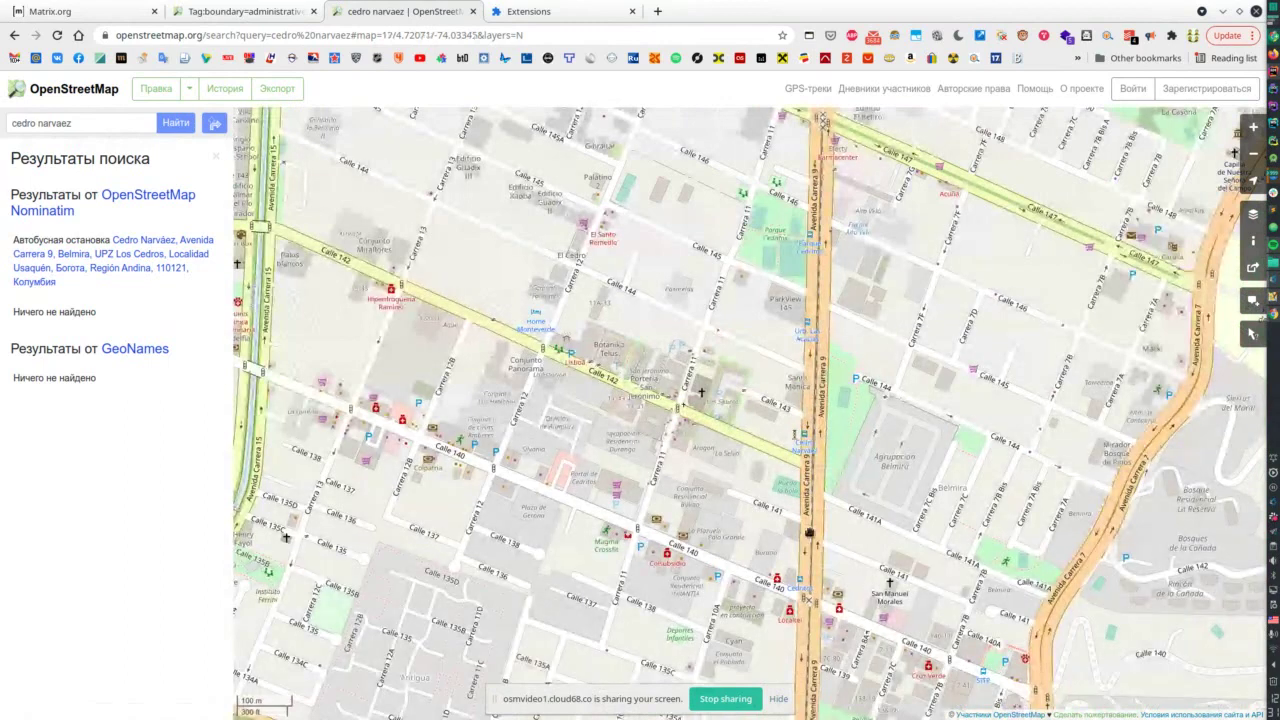
- View the wider area around Cedro Narváez on the map and examine Colombia's admin level 9 entry in the wiki's boundary table
left_click_drag(701, 511, 699, 321)
scroll(908, 662, "down", 1)
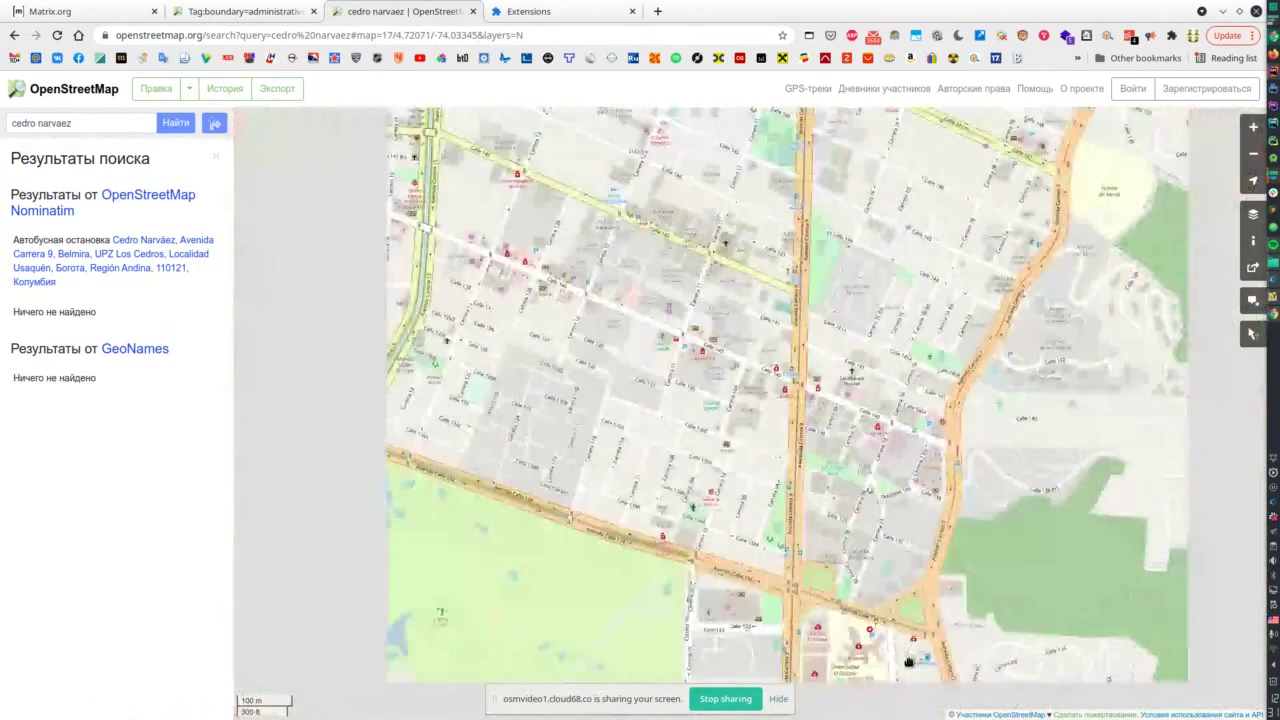
scroll(908, 662, "down", 2)
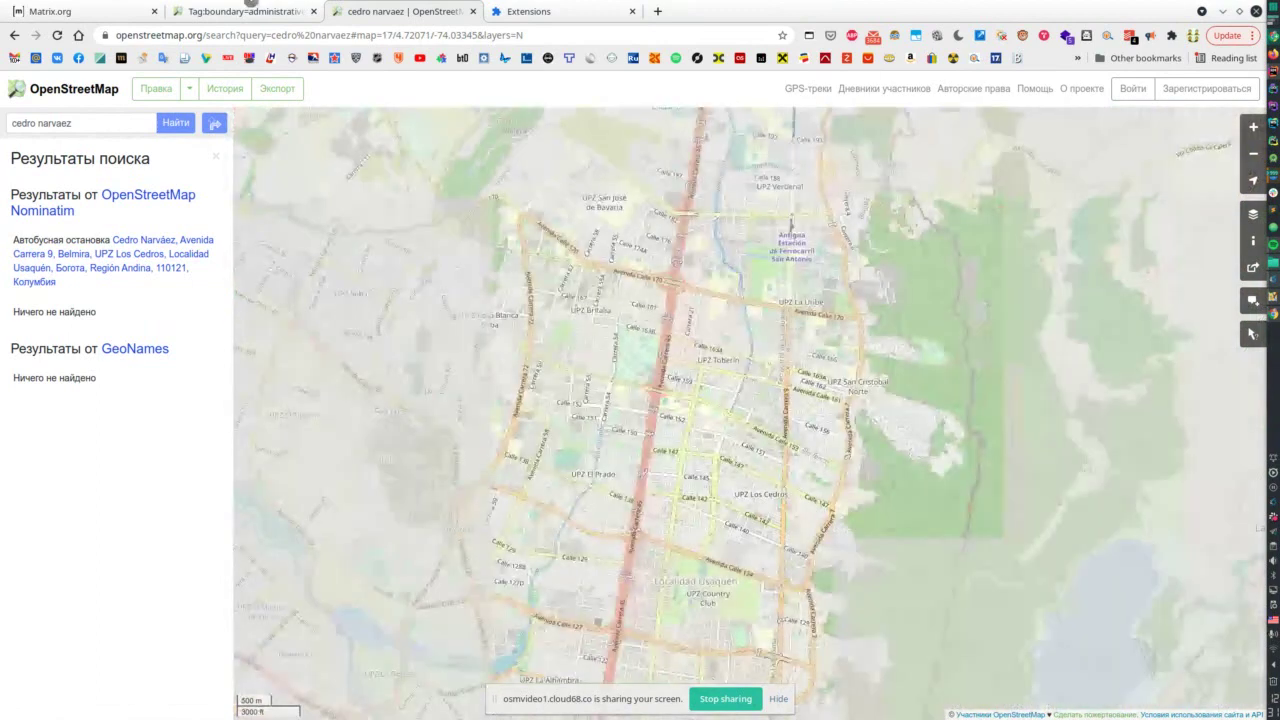
left_click(251, 5)
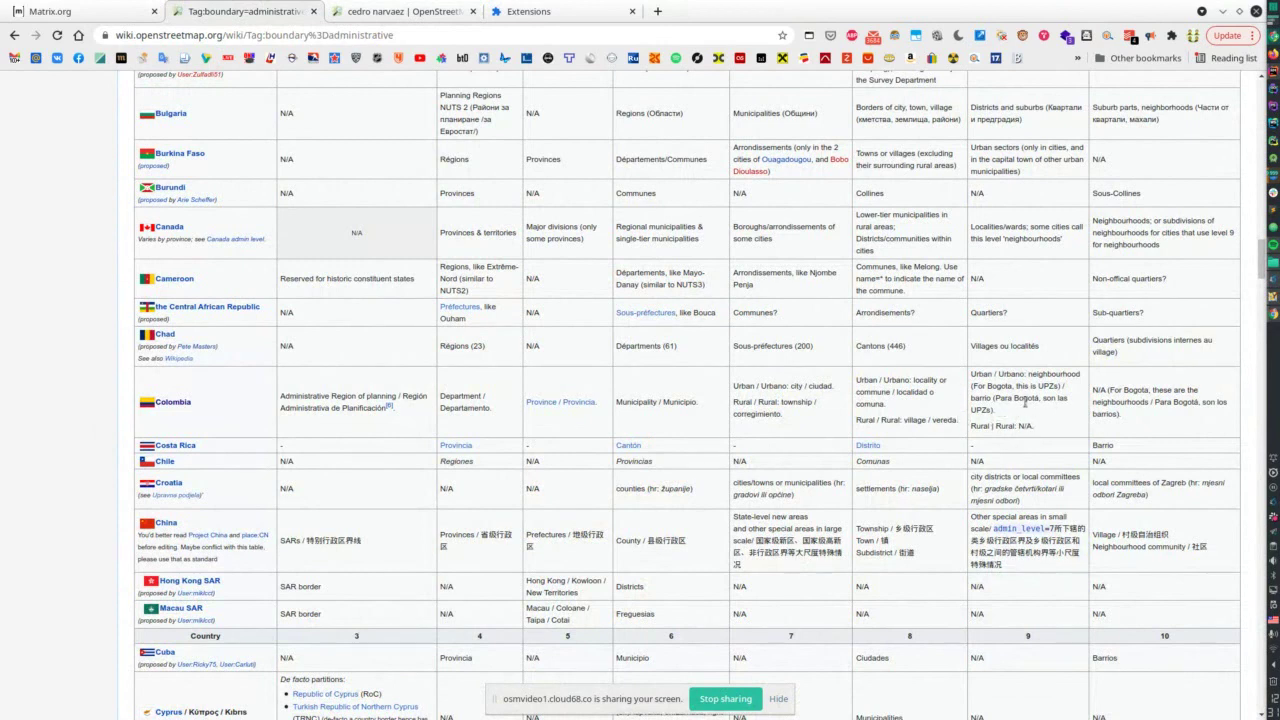
left_click_drag(971, 373, 1040, 430)
scroll(1040, 430, "up", 5)
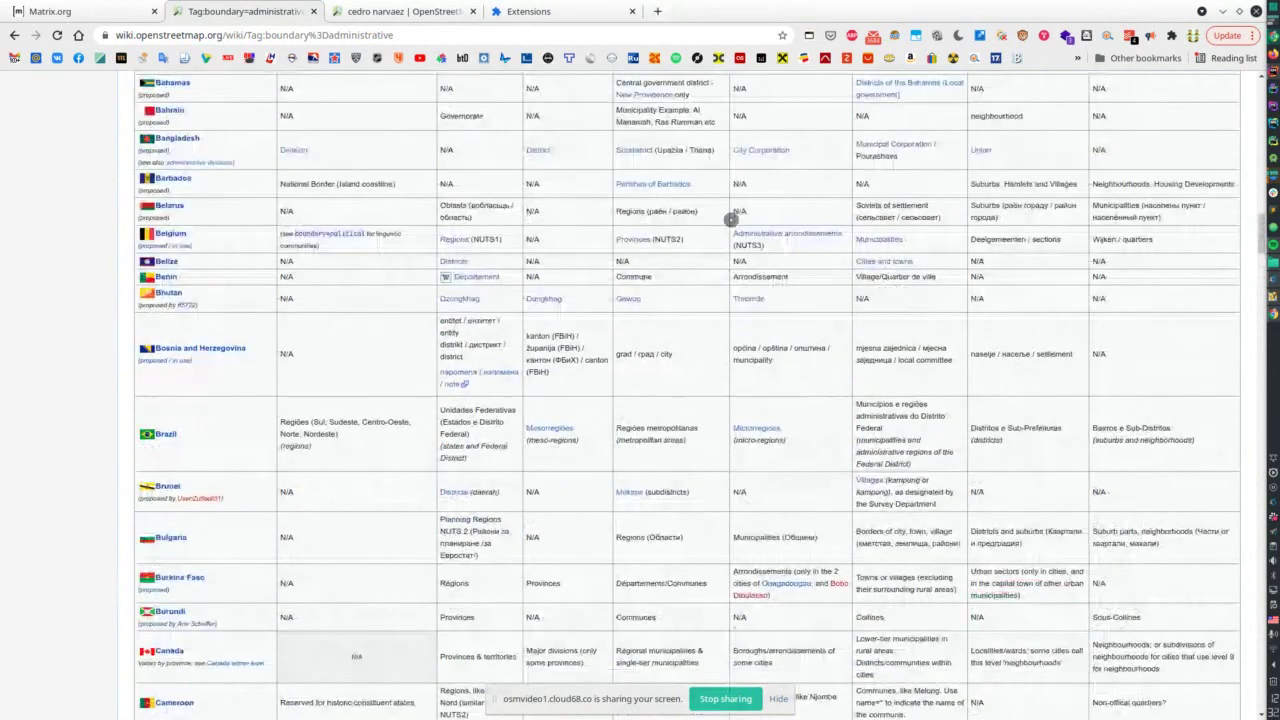
- Search the OpenStreetMap wiki for "tag:place" in a new tab, using the "osm" search keyword
key("ctrl+t")
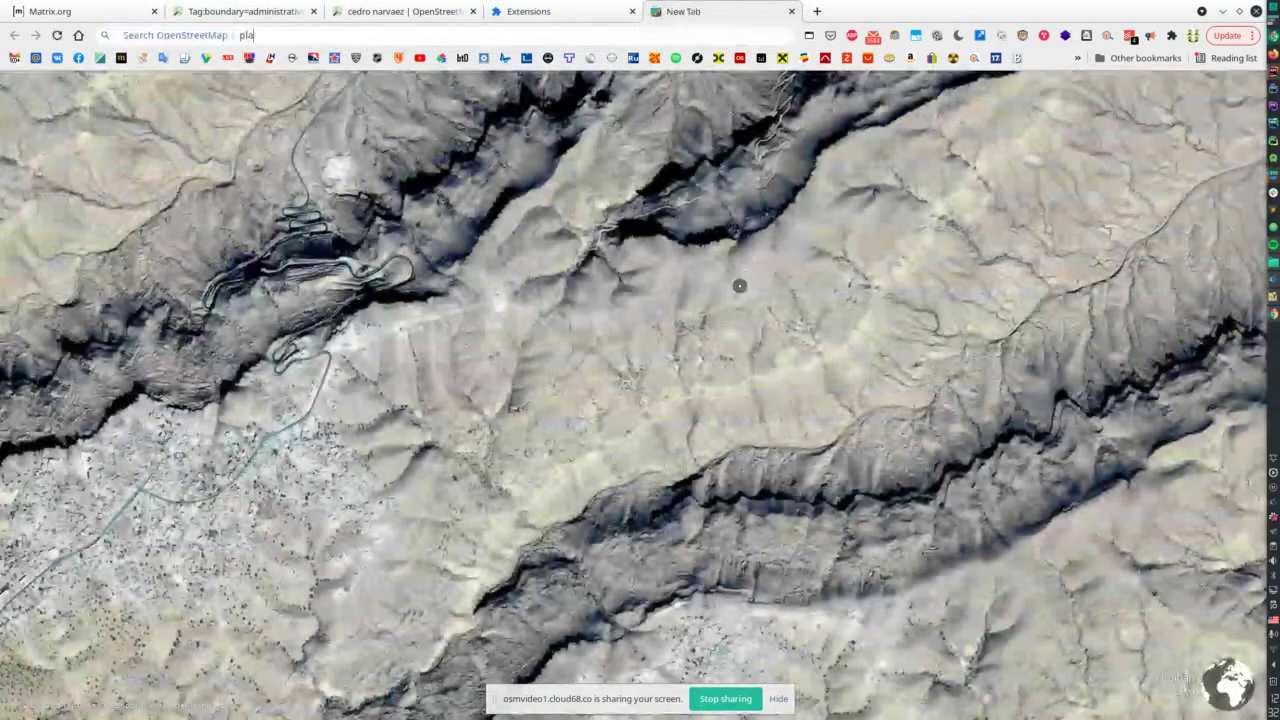
type("ostag")
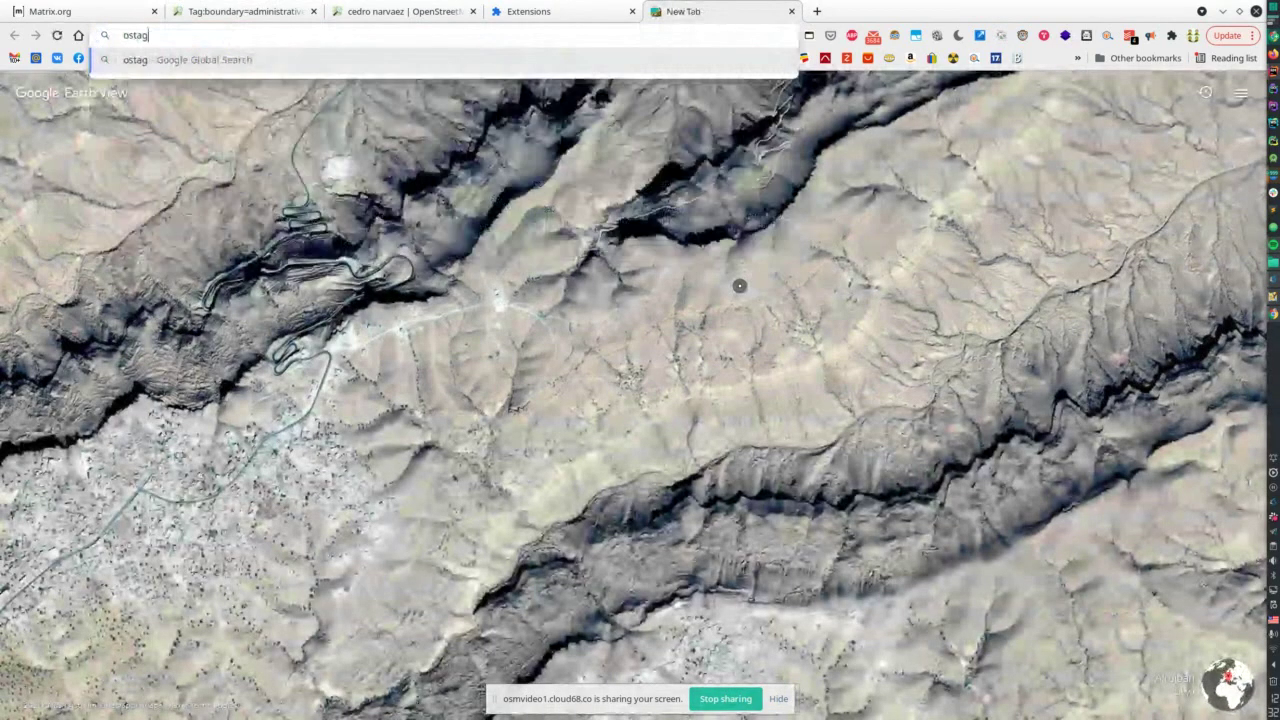
type(":")
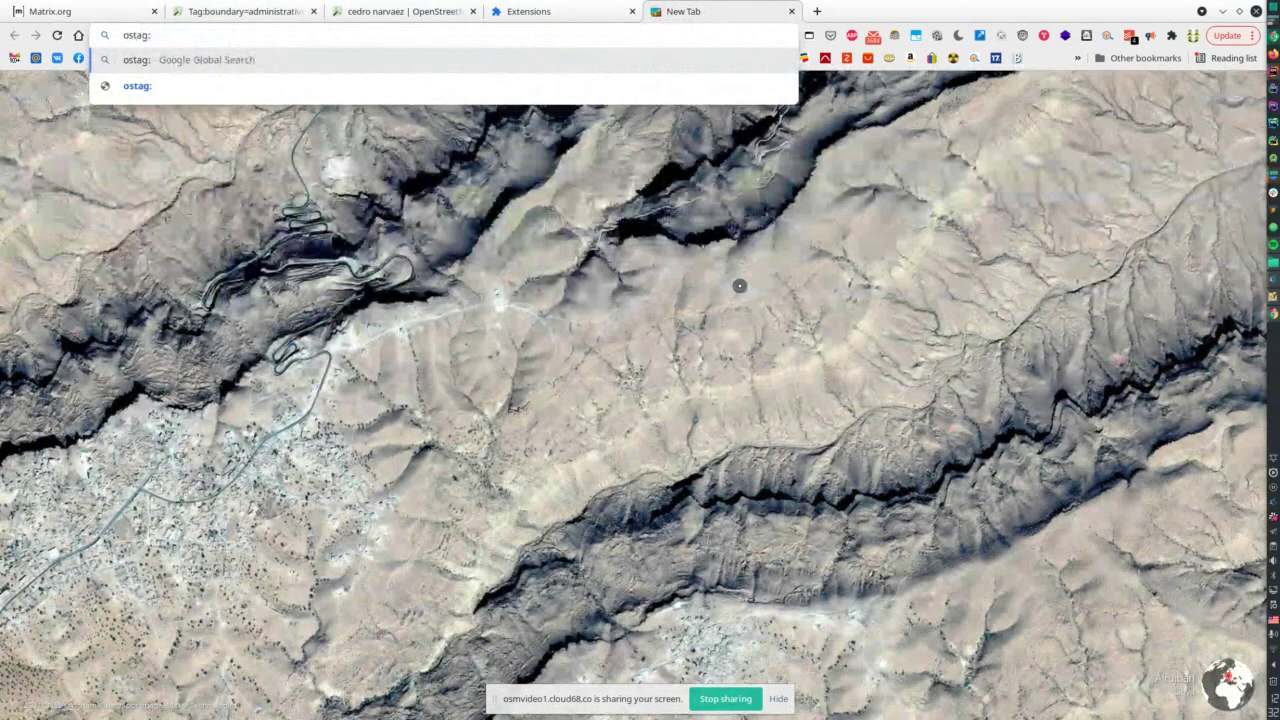
key("Left")
key("Left")
key("Left")
key("Left")
key("space")
type("place")
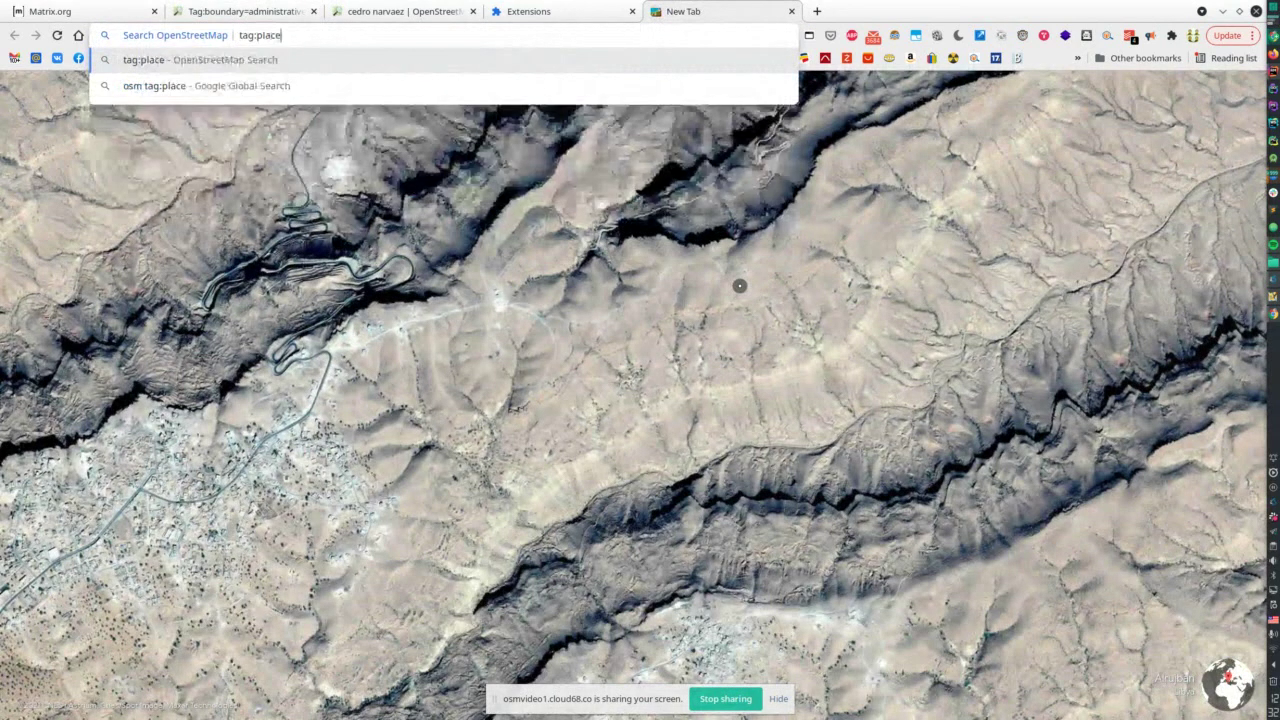
key("Return")
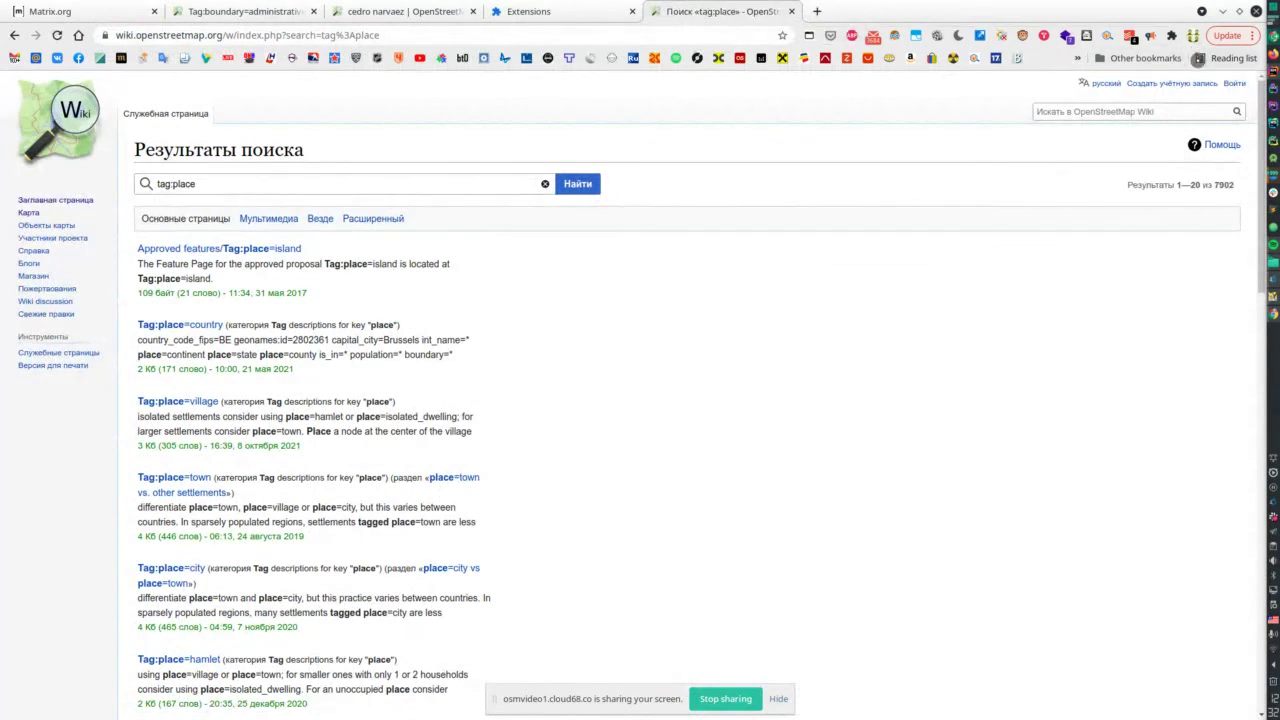
- Open the browser's search engine management settings and look through the default and other search engines
left_click(1256, 35)
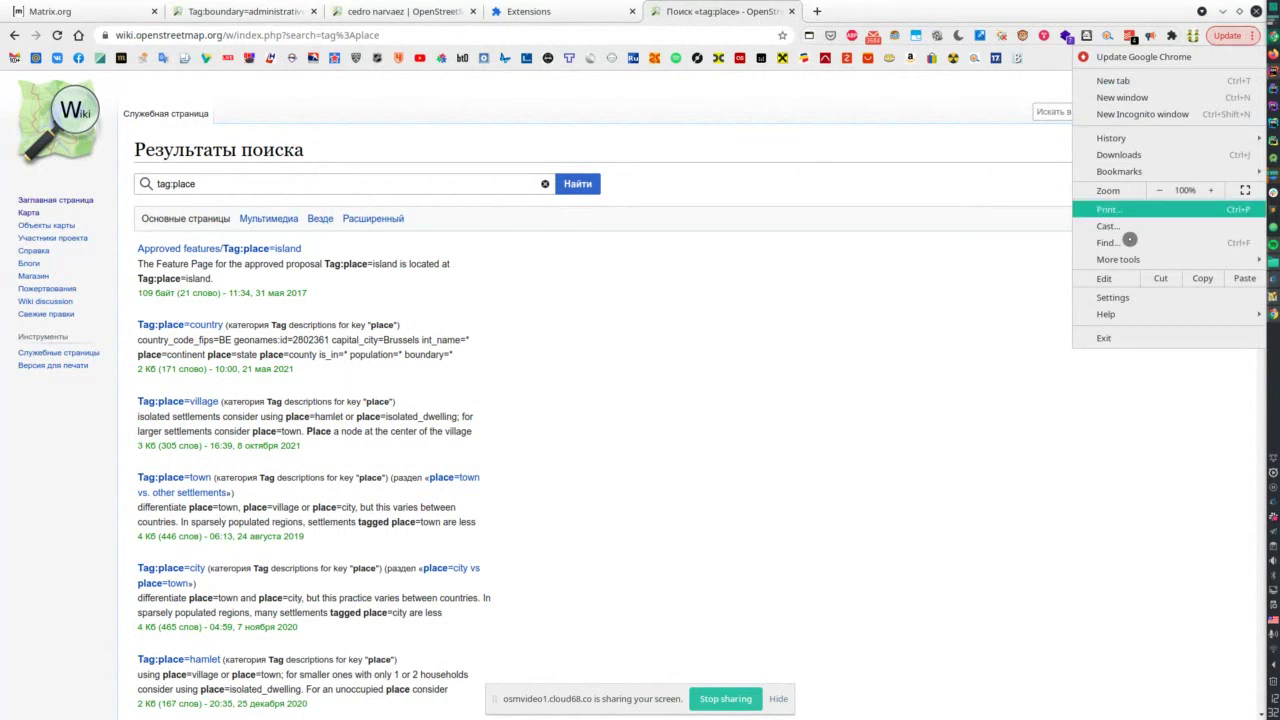
key("Escape")
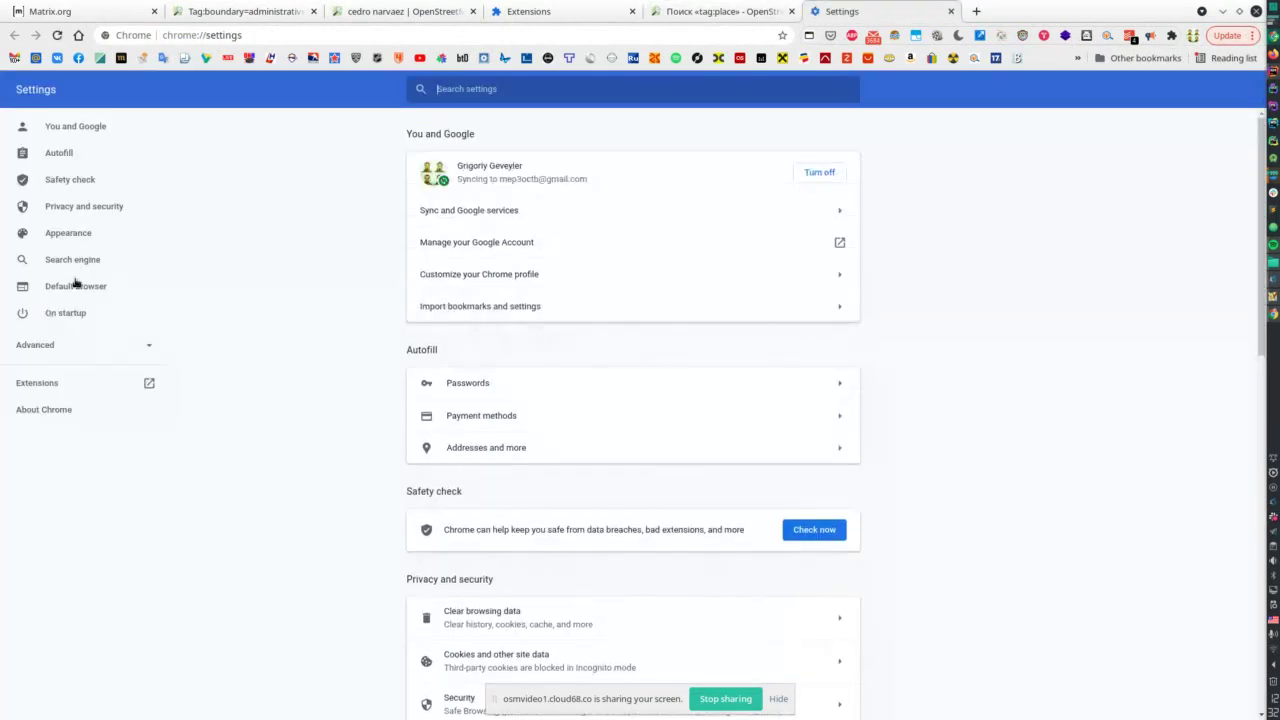
left_click(80, 260)
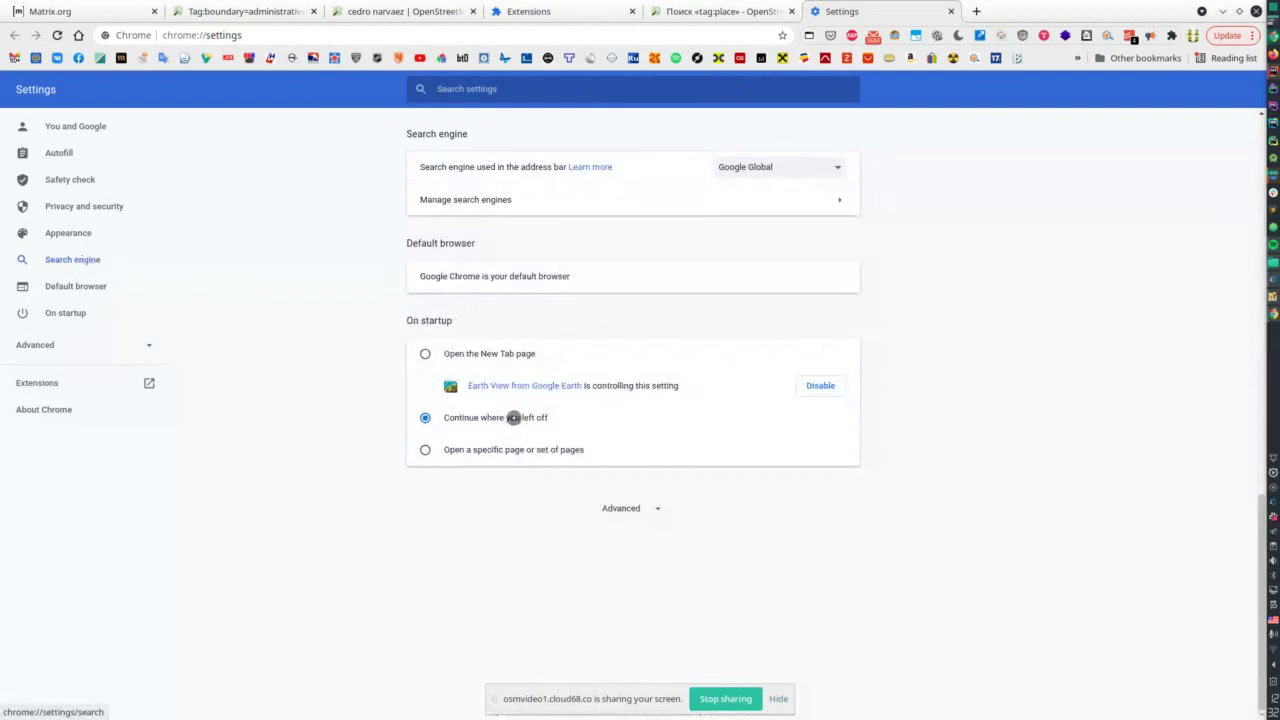
left_click(479, 199)
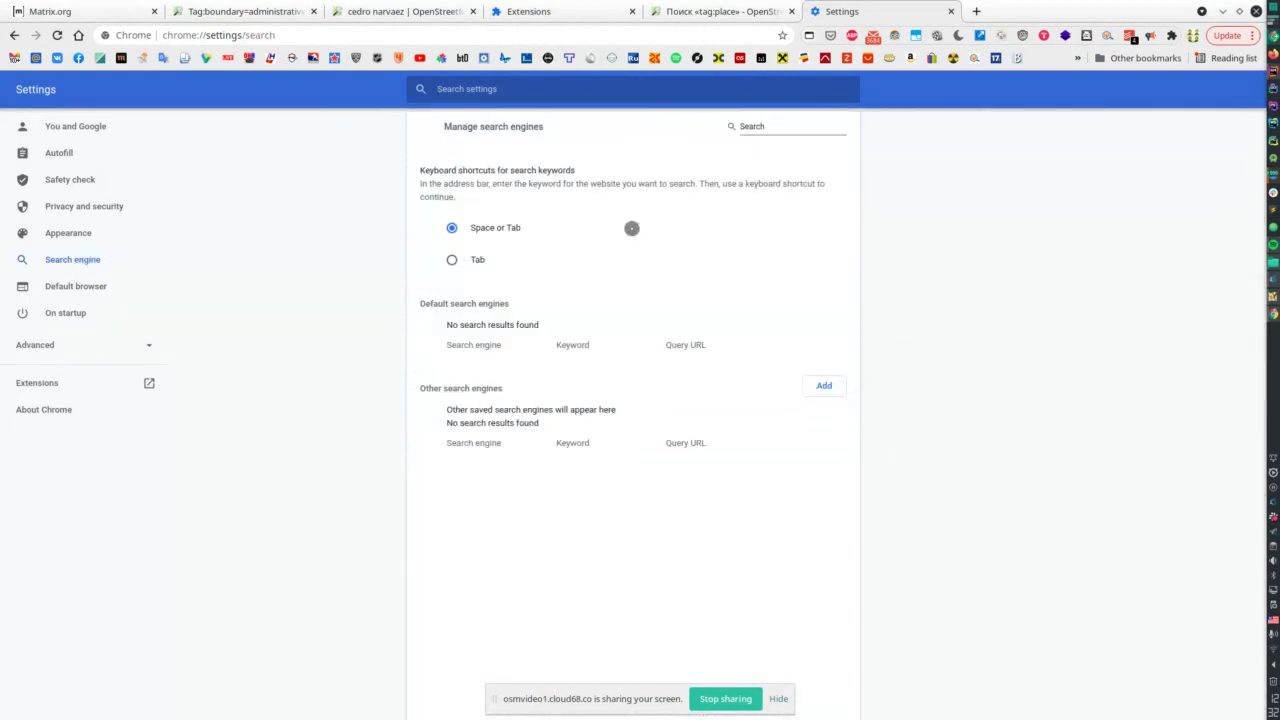
scroll(786, 352, "down", 3)
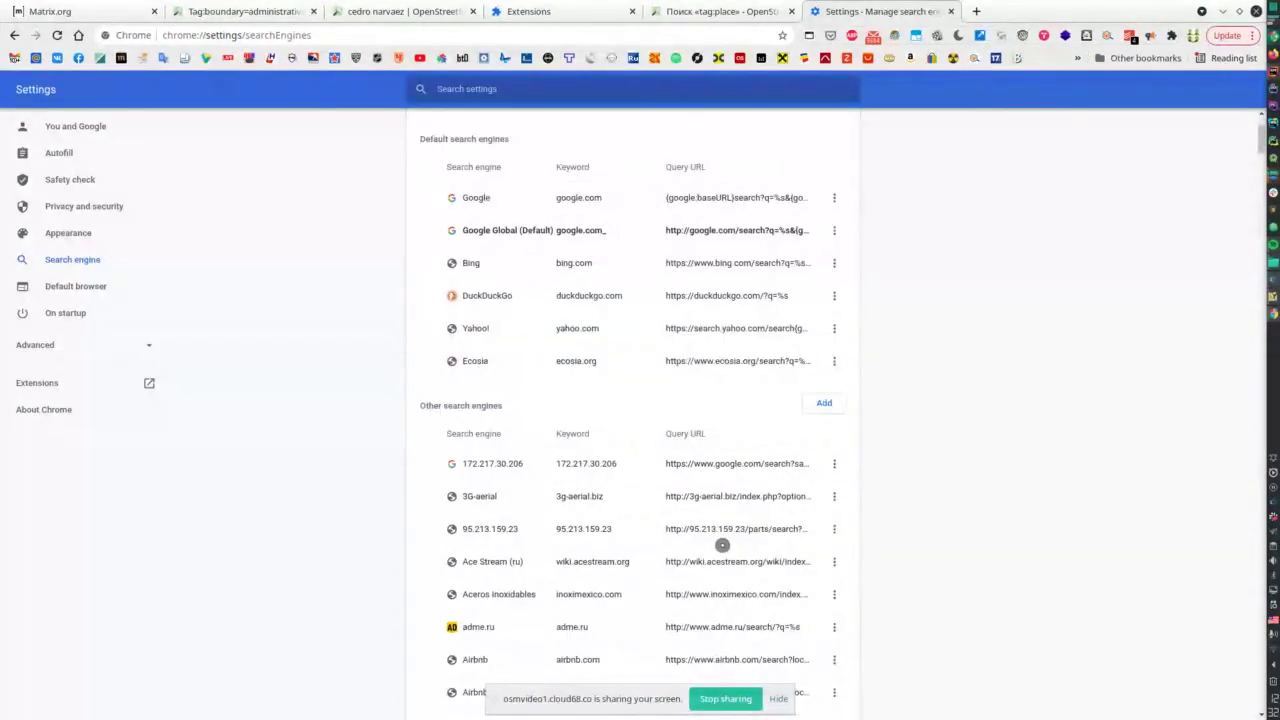
scroll(834, 530, "down", 8)
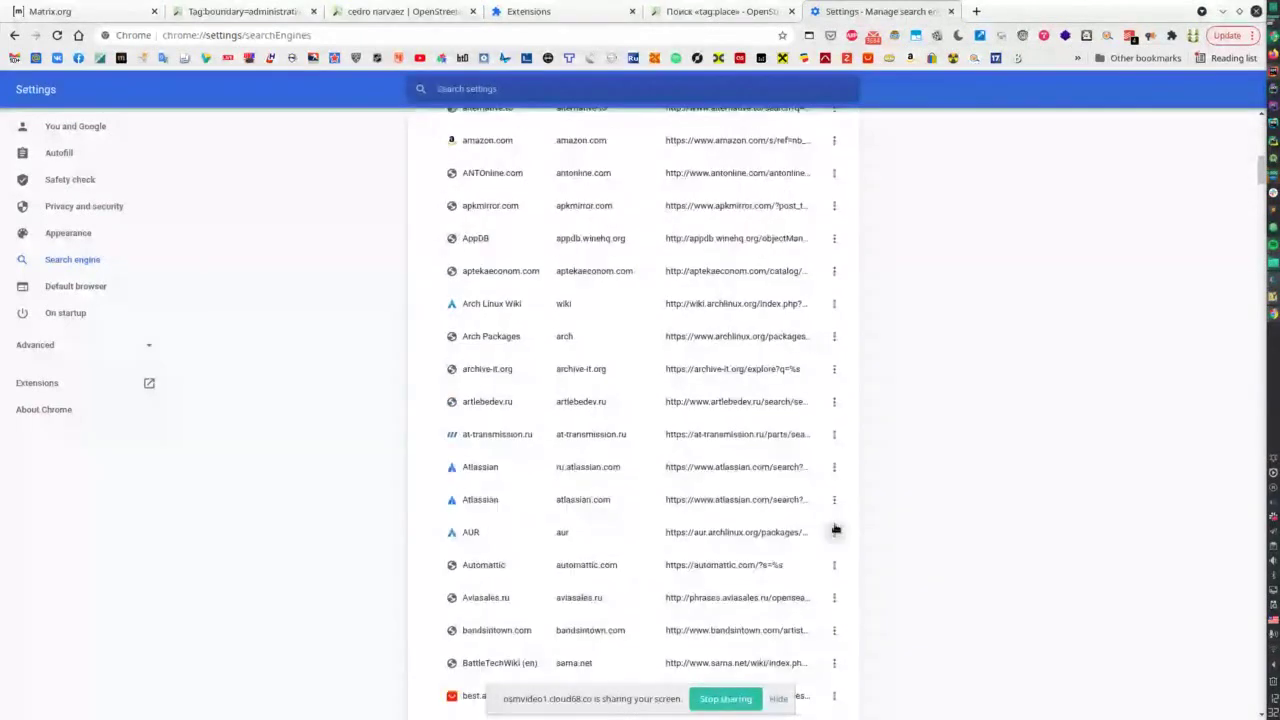
scroll(836, 530, "up", 15)
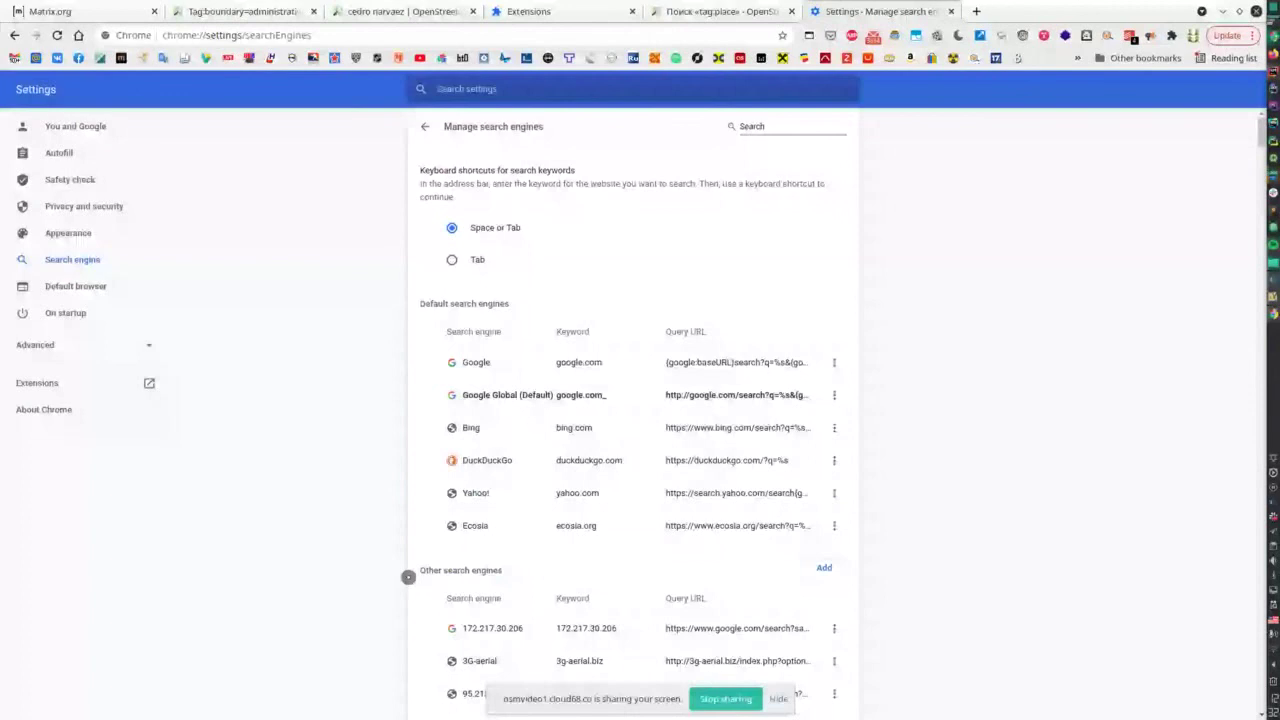
- Start adding a custom search engine named "osm wiki" with the keyword "osm"
left_click(826, 569)
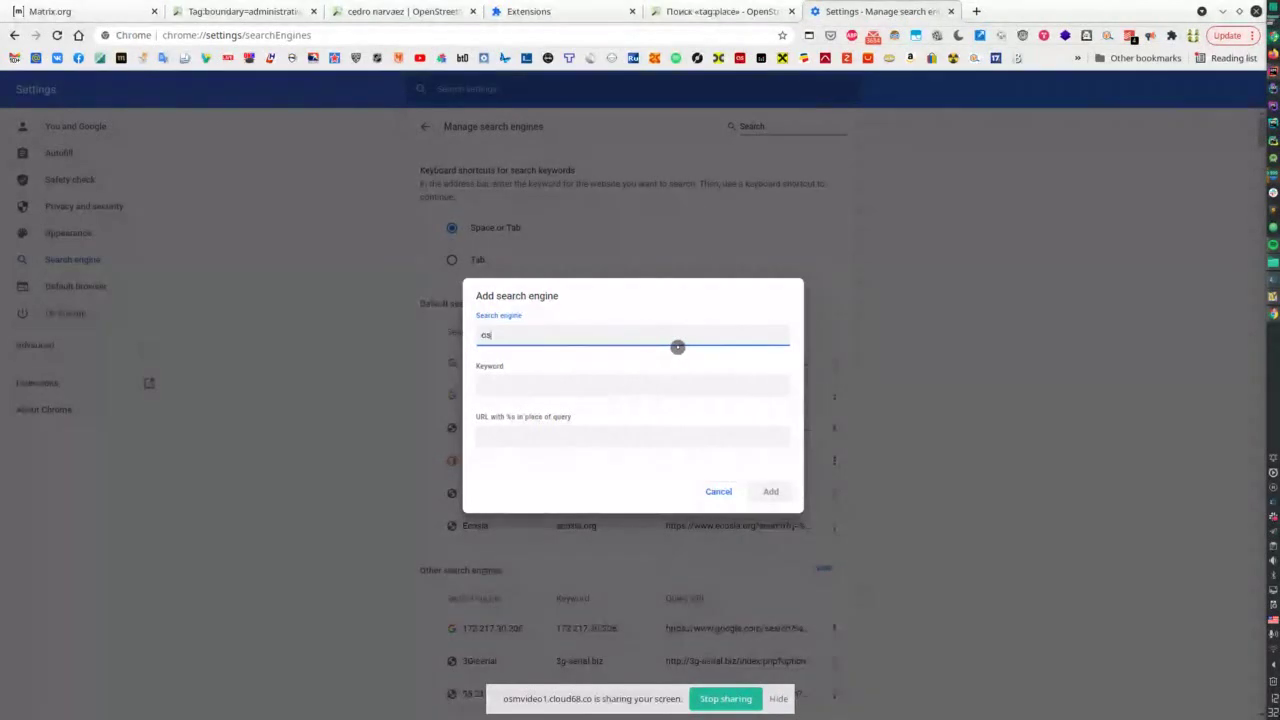
left_click(537, 379)
type("osm")
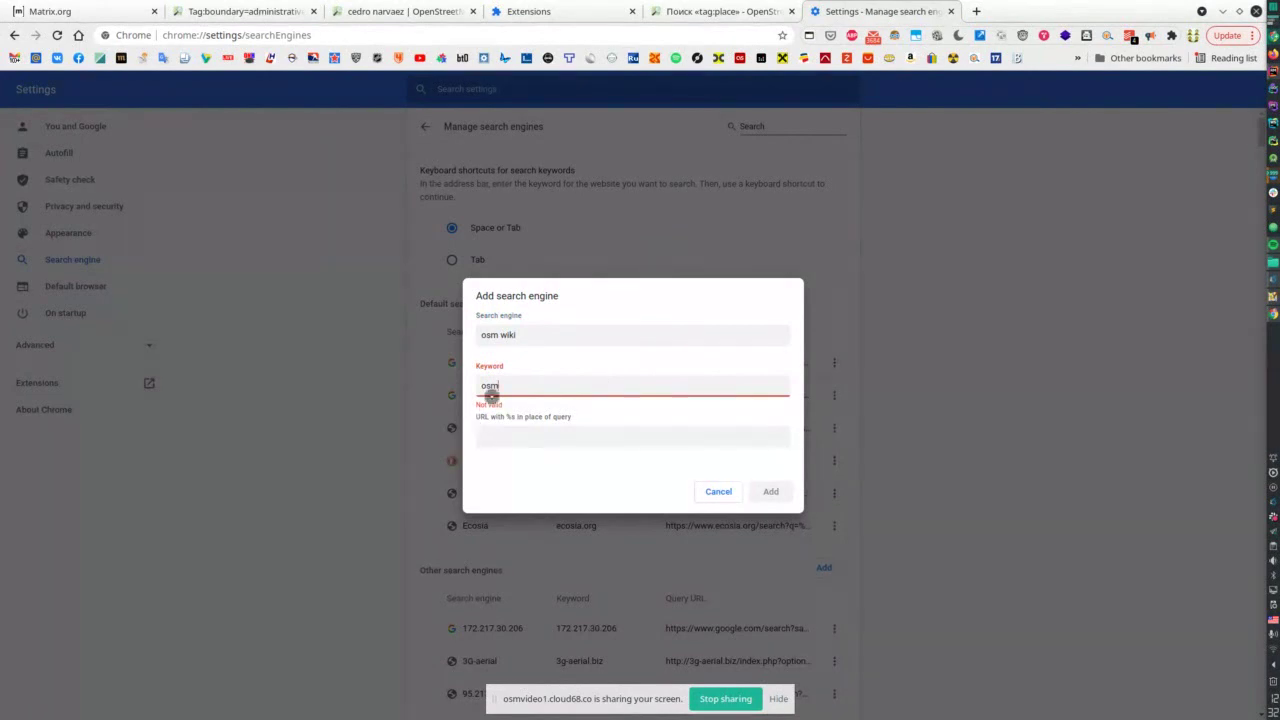
left_click(547, 438)
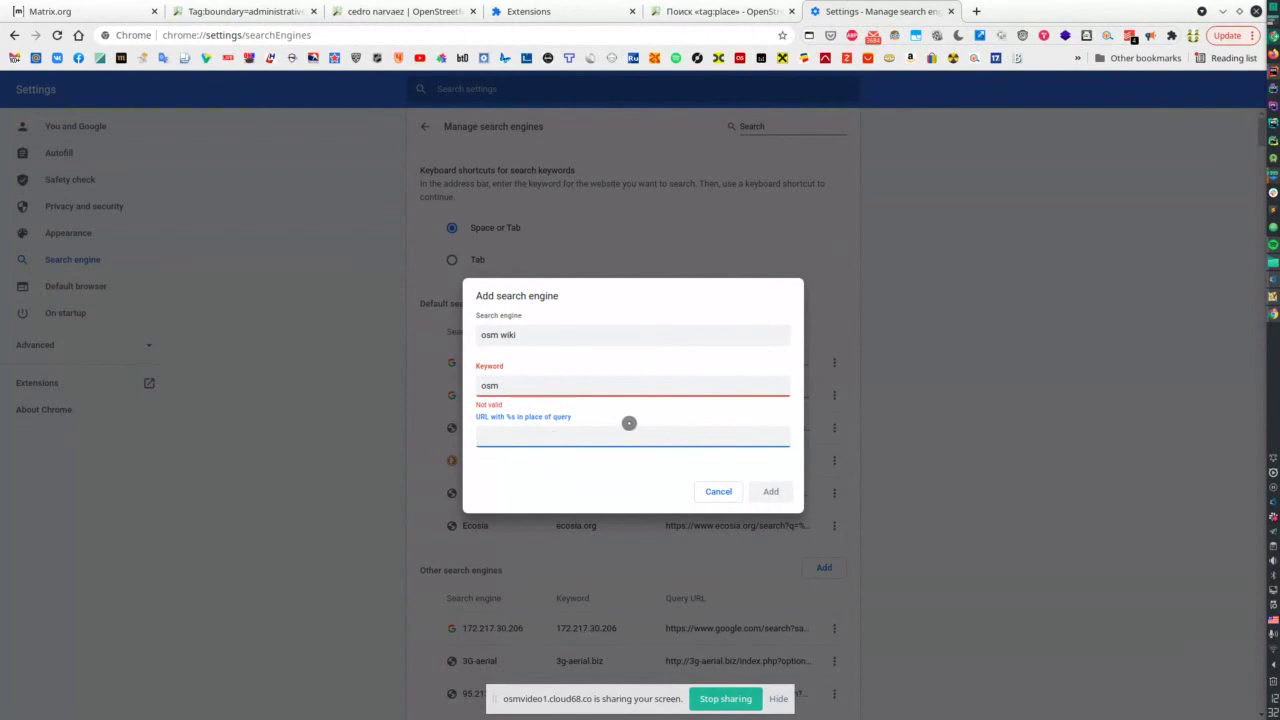
- Copy the wiki search address up to "search=" from the tag:place results page
left_click(369, 5)
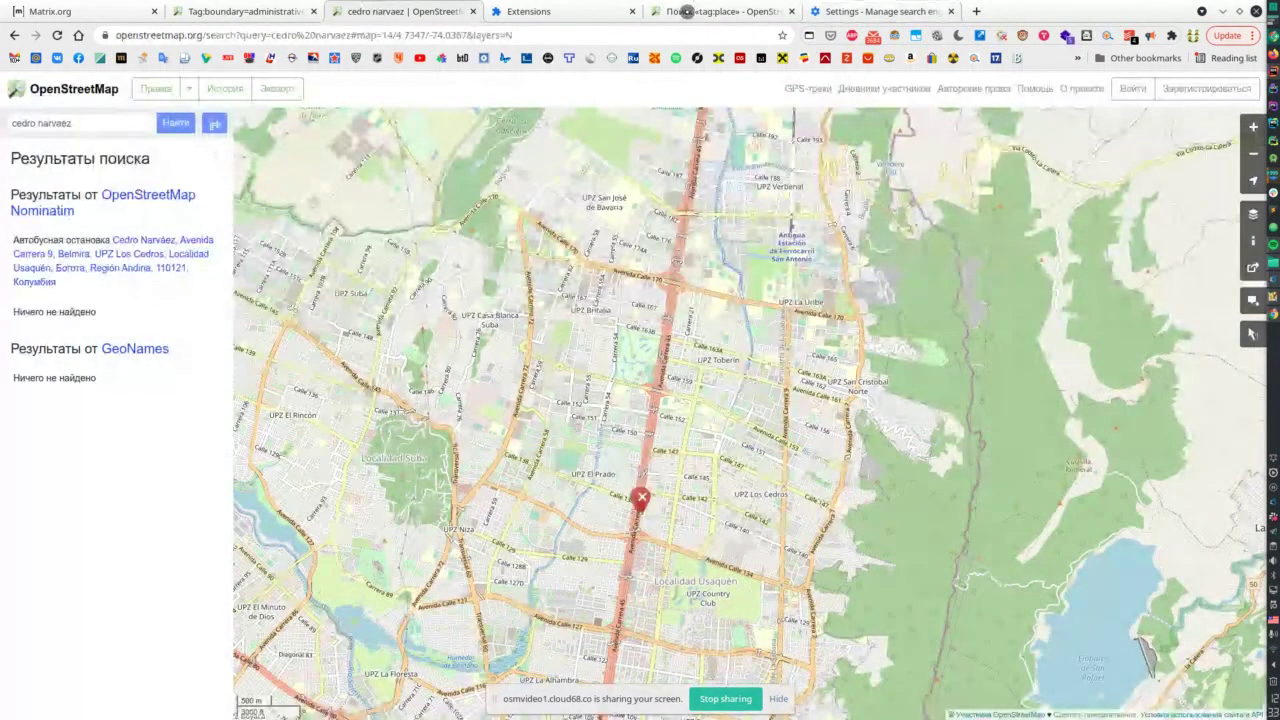
left_click(688, 8)
left_click(331, 36)
left_click_drag(354, 35, 104, 34)
key("ctrl+c")
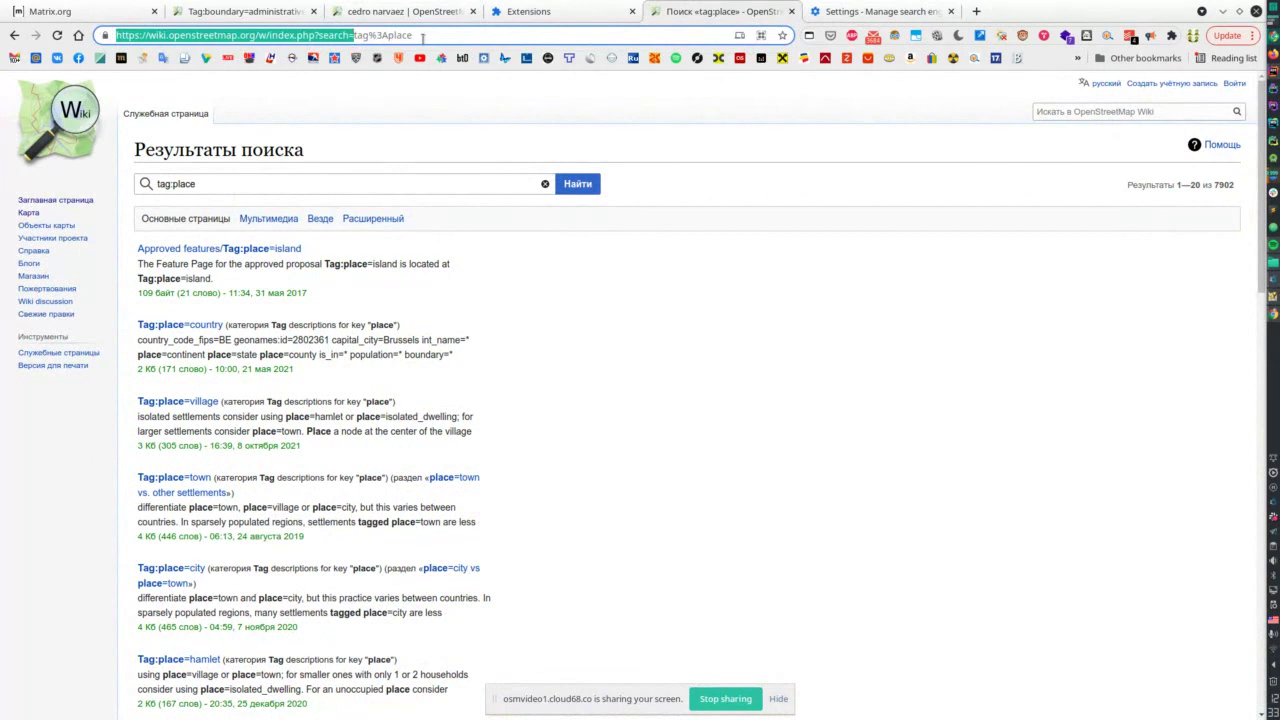
left_click(848, 11)
left_click(620, 445)
key("ctrl+v")
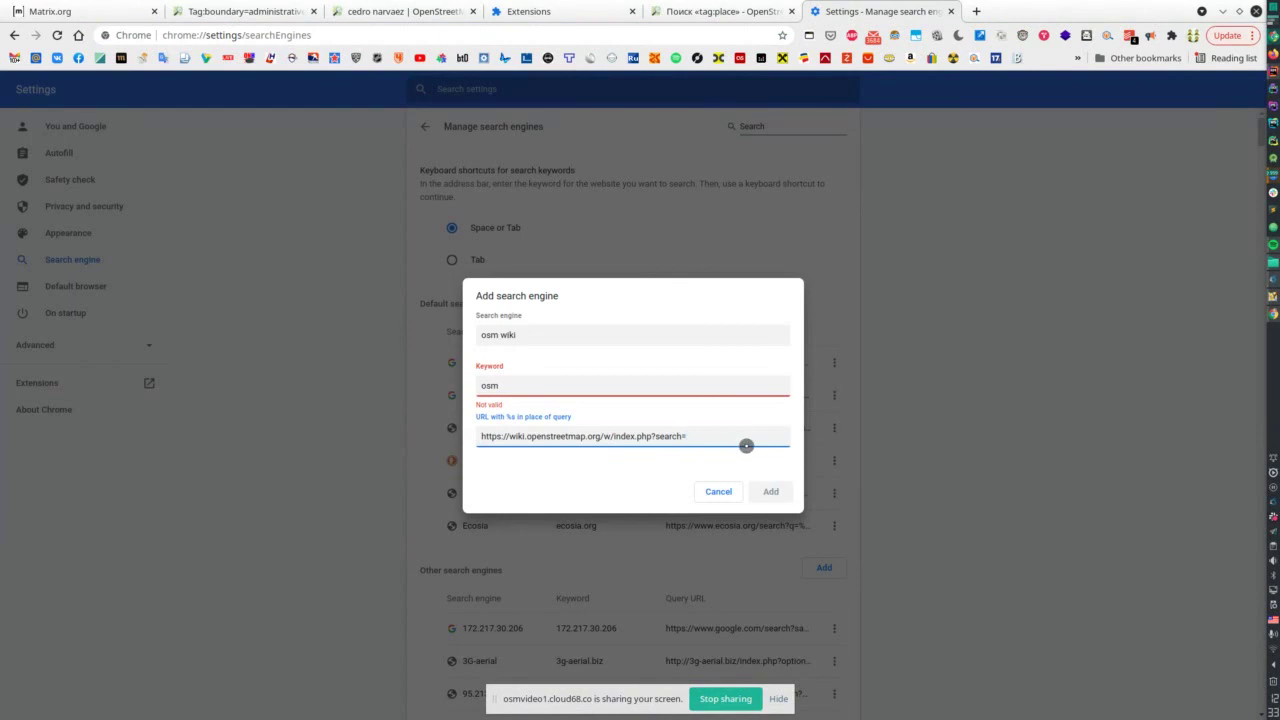
type("%s")
left_click(719, 492)
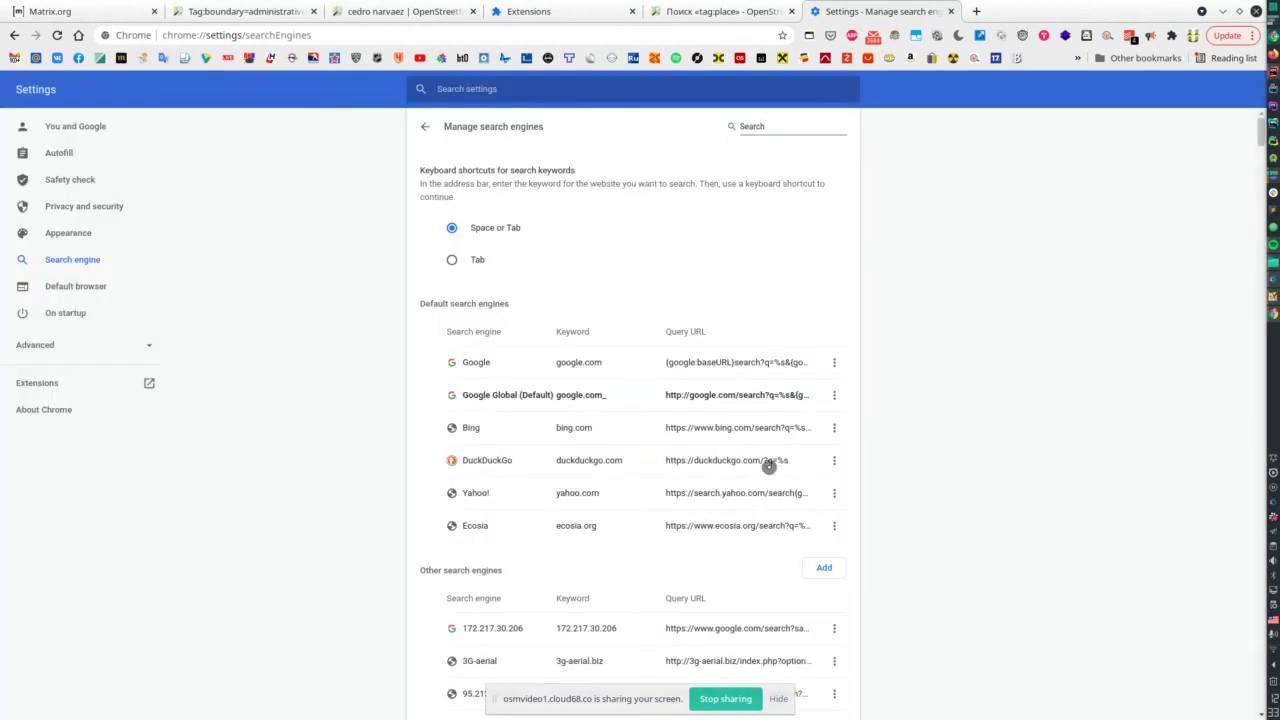
- Filter the saved search engines by "en-es" and examine the names and keywords of the Google and DeepL translation entries
left_click(813, 137)
type("en")
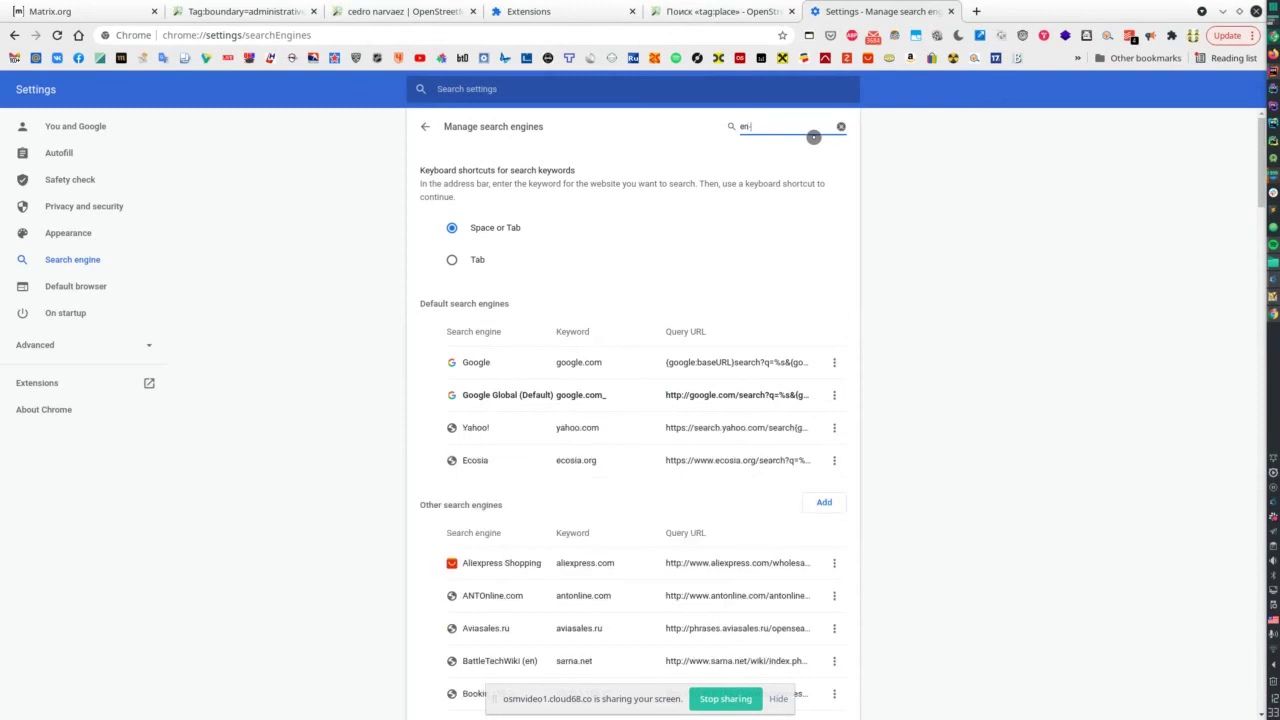
type("-es")
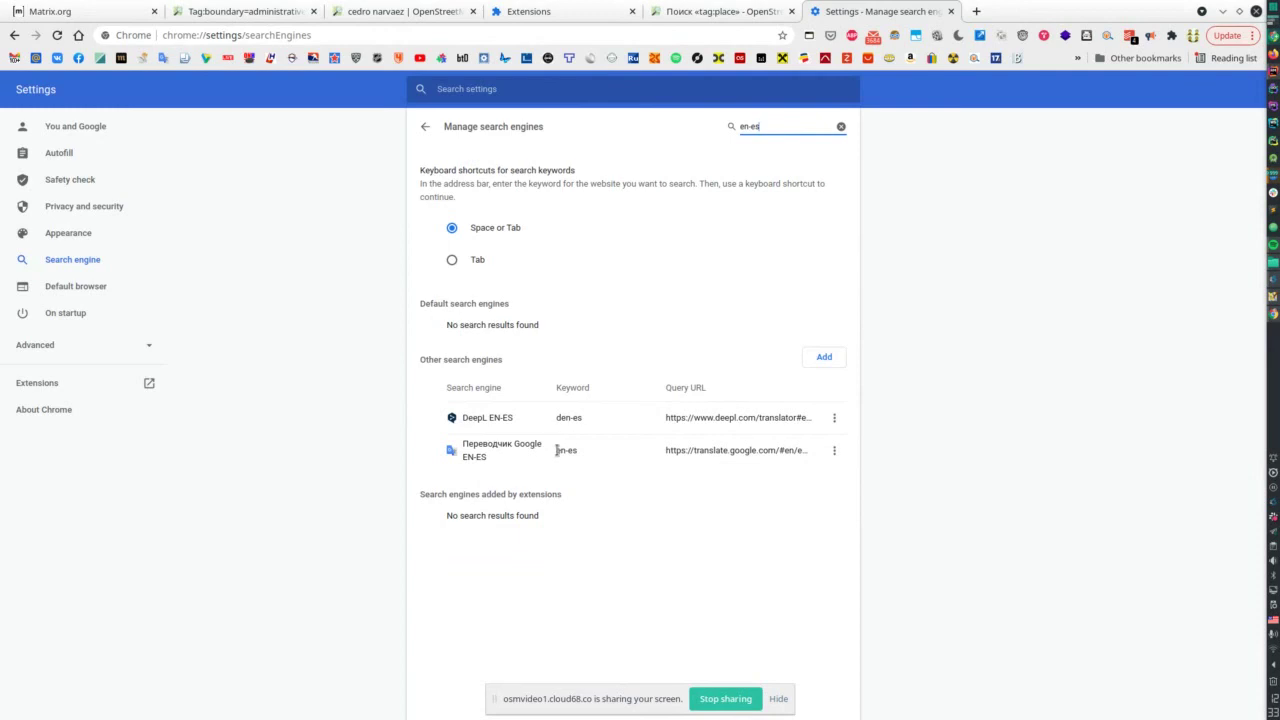
left_click_drag(556, 450, 637, 465)
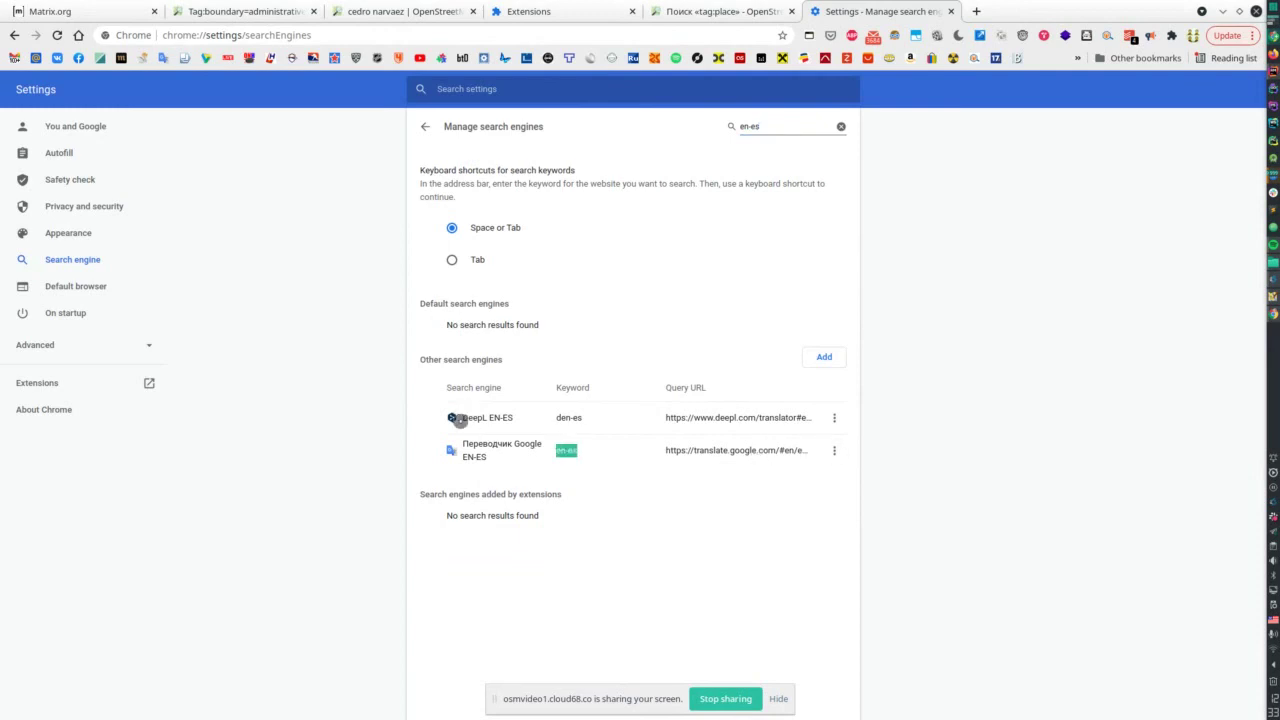
left_click(463, 417)
left_click_drag(463, 417, 488, 414)
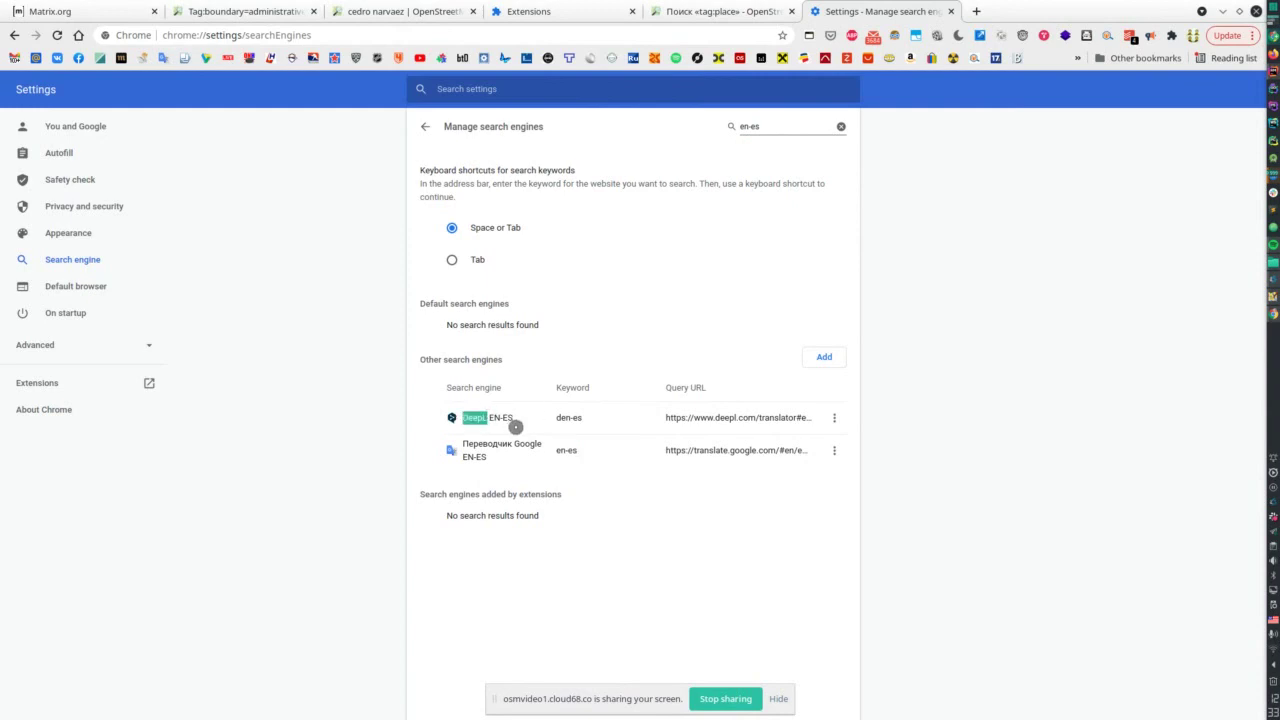
left_click(500, 419)
double_click(465, 419)
left_click(549, 417)
left_click_drag(557, 417, 586, 417)
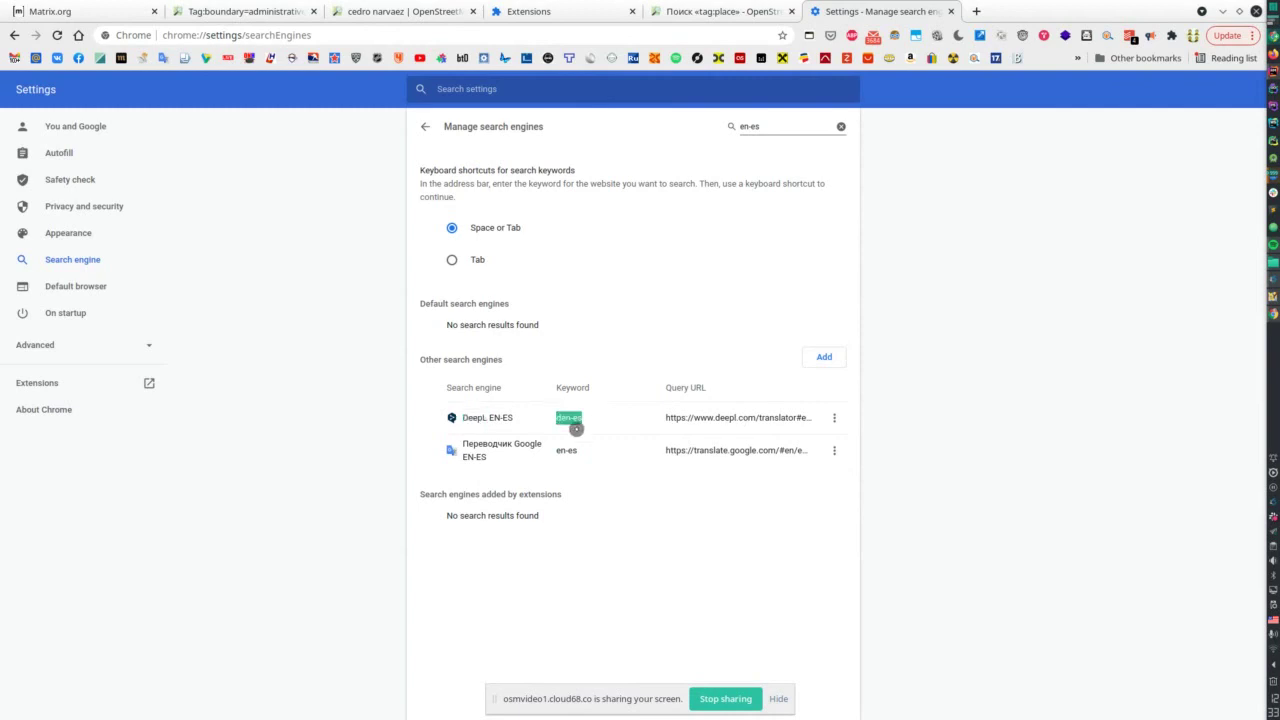
- Translate "boundary" from English to Spanish with DeepL in a new tab, using the "den-es" search keyword
left_click(976, 11)
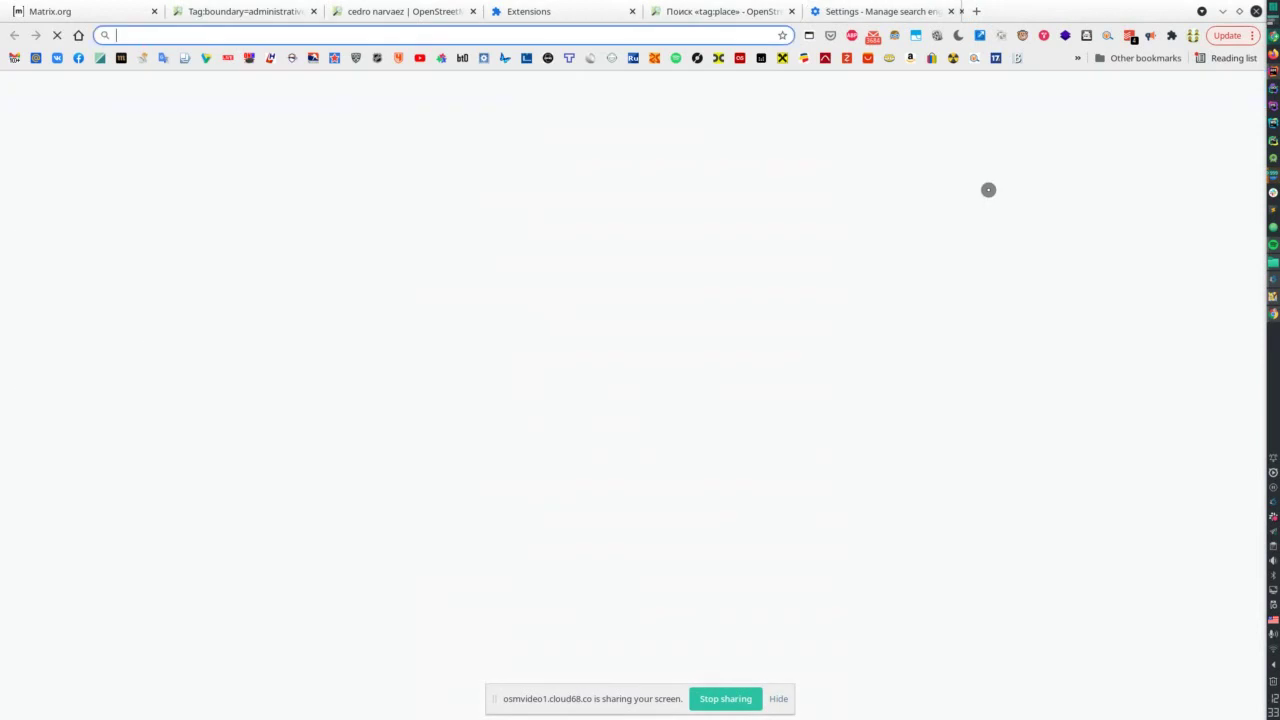
type("den-e")
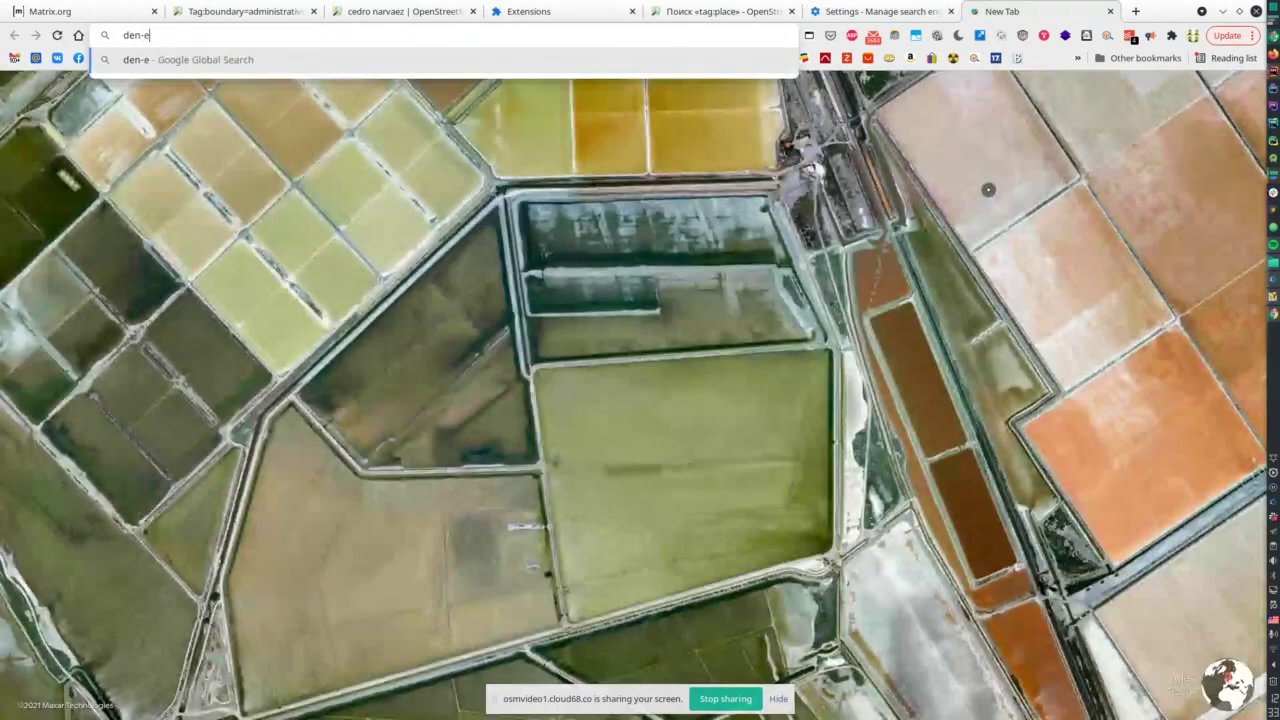
type("s")
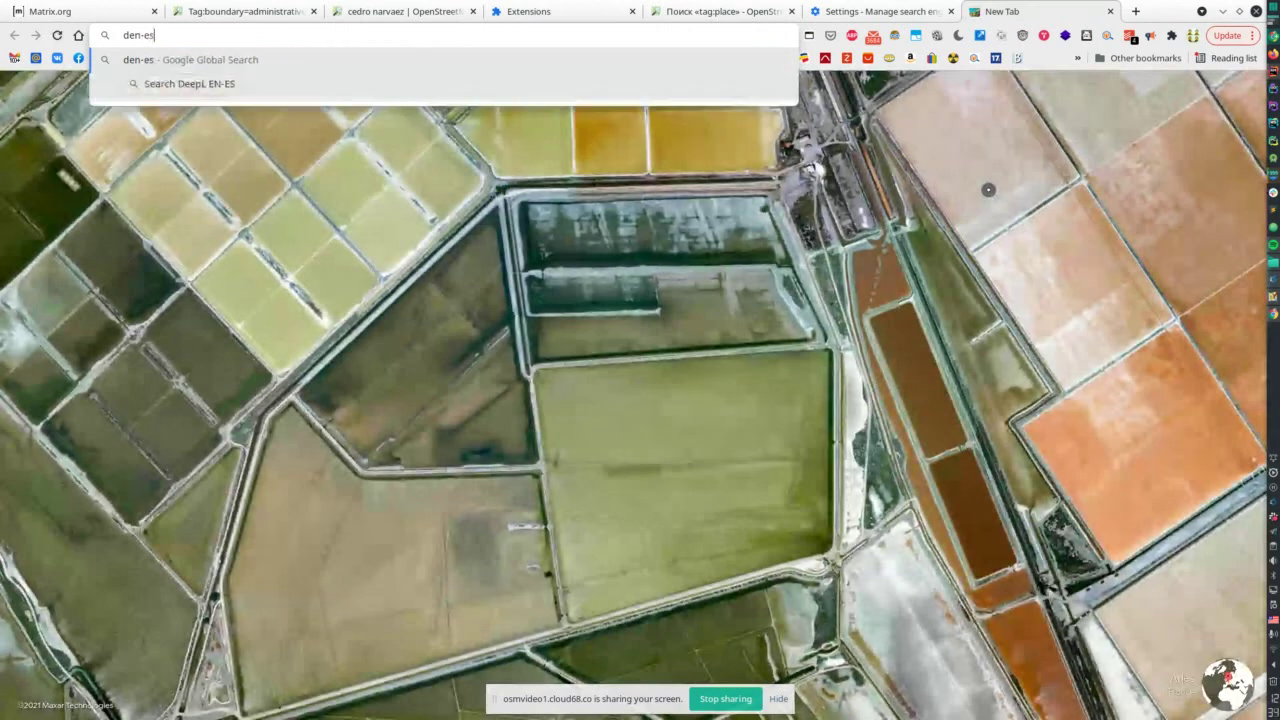
key("Tab")
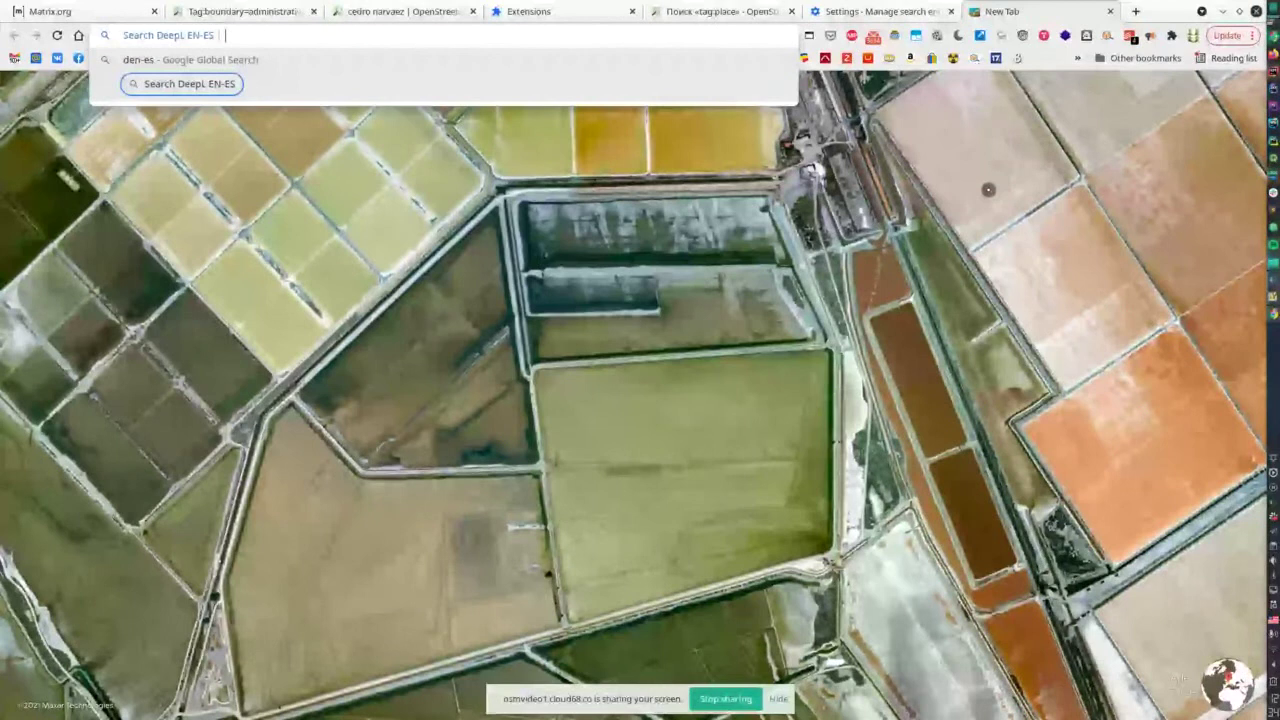
type("bou")
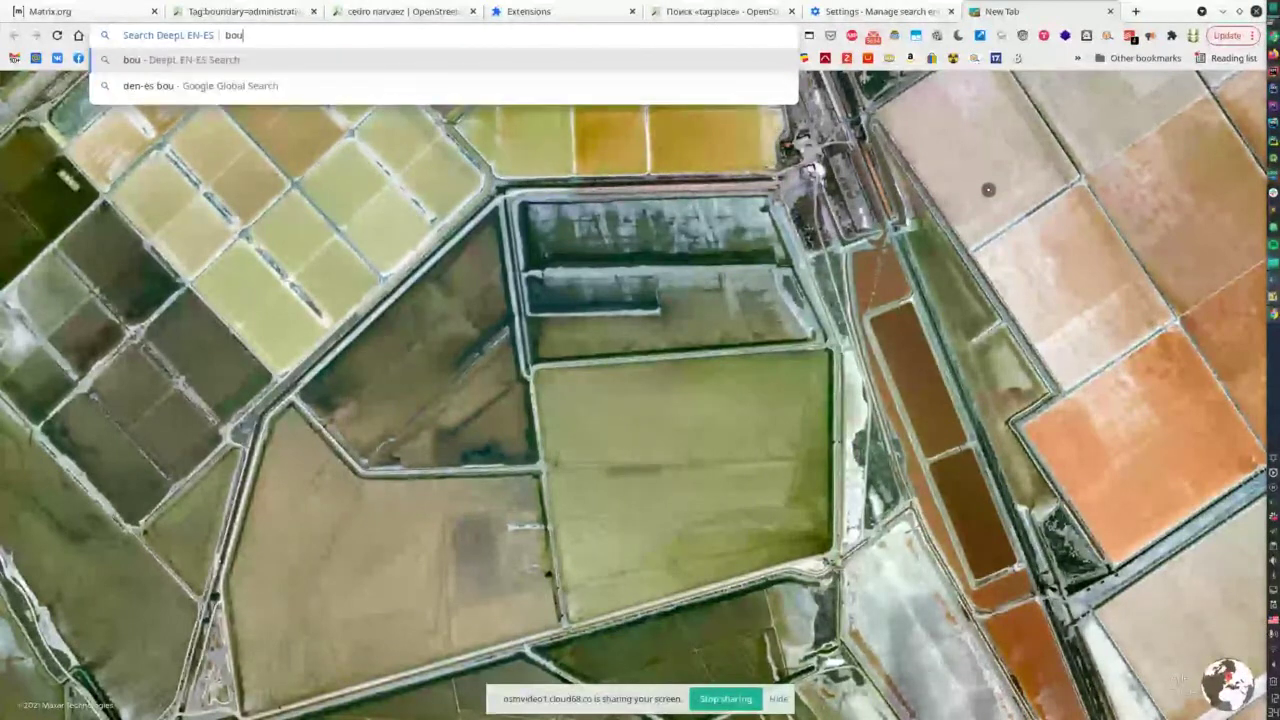
type("ndary")
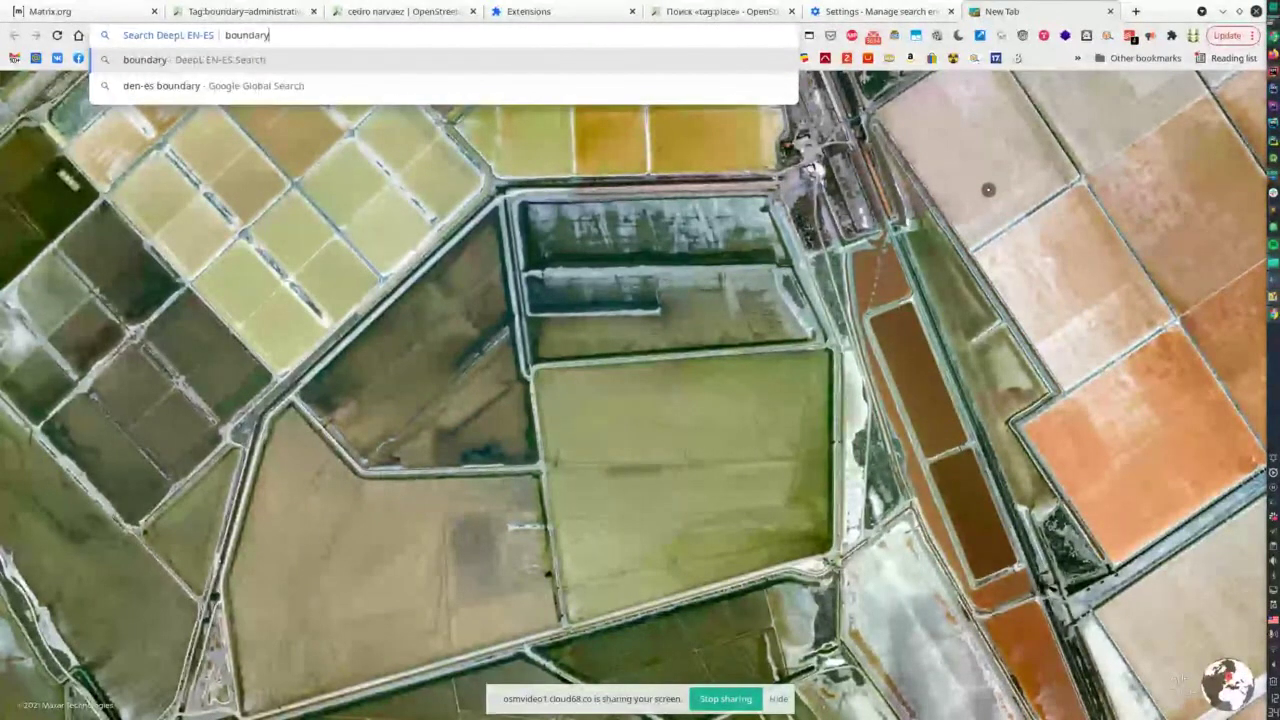
key("Return")
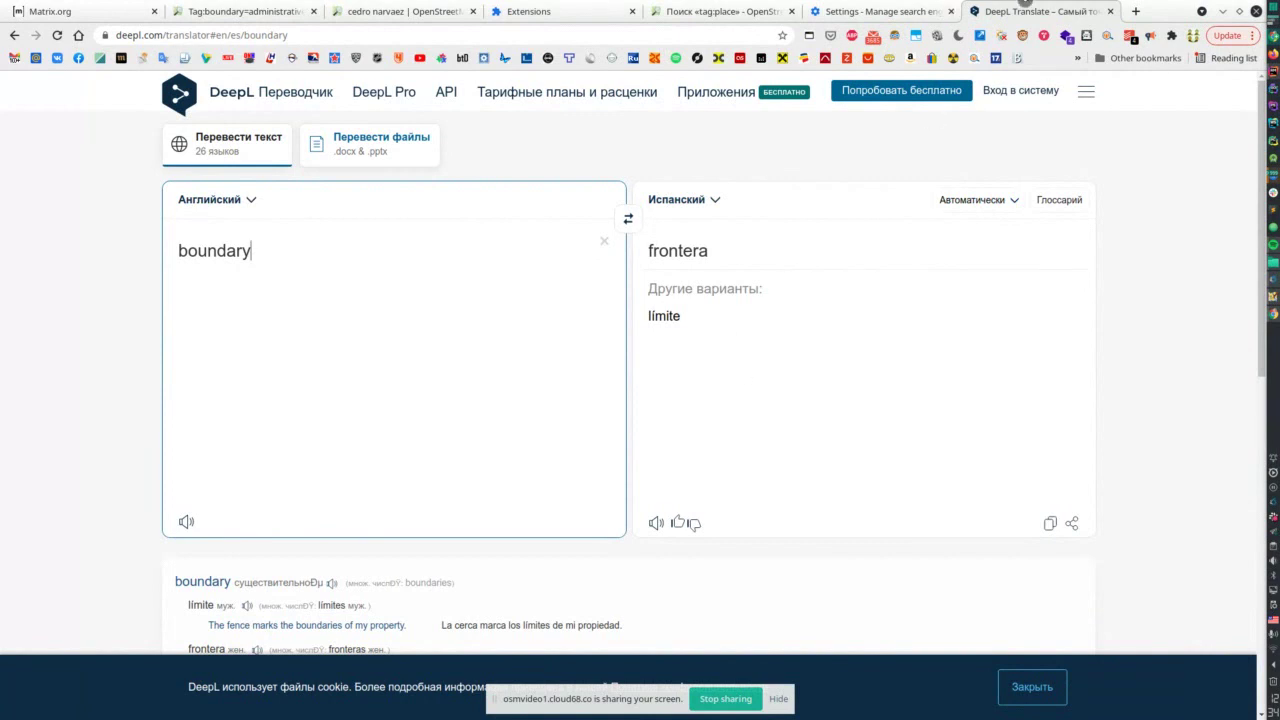
- Close the DeepL translation and filter the saved search engines by "osm" to view the OpenStreetMap keywords
key("ctrl+w")
triple_click(797, 125)
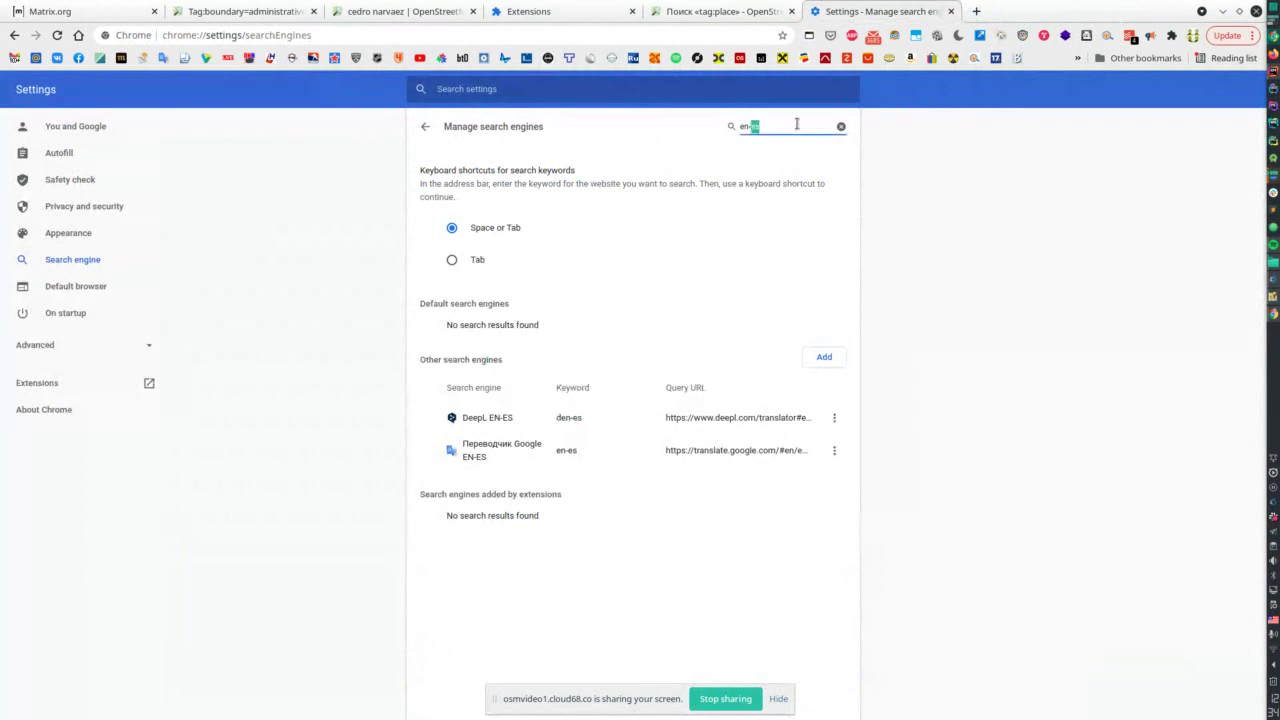
type("osm")
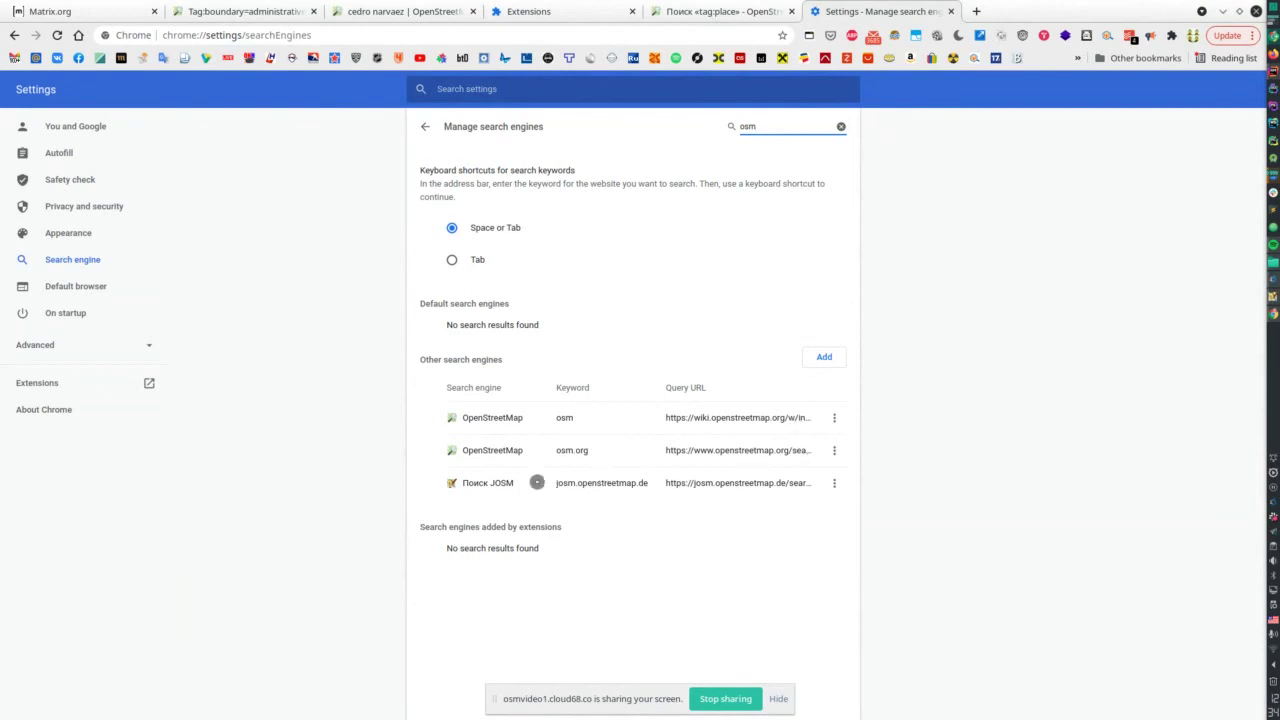
- Filter the saved search engines by "wiki" instead of "osm"
double_click(779, 124)
type("u")
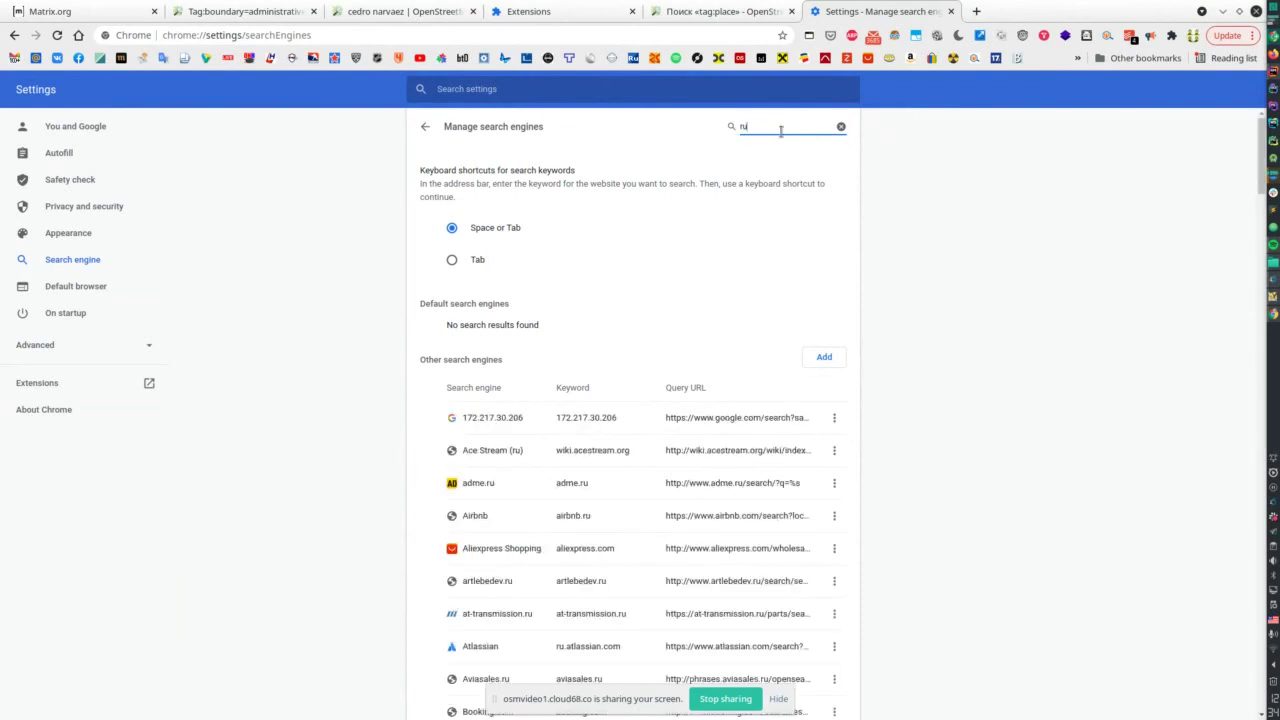
key("BackSpace")
key("BackSpace")
type("wiki")
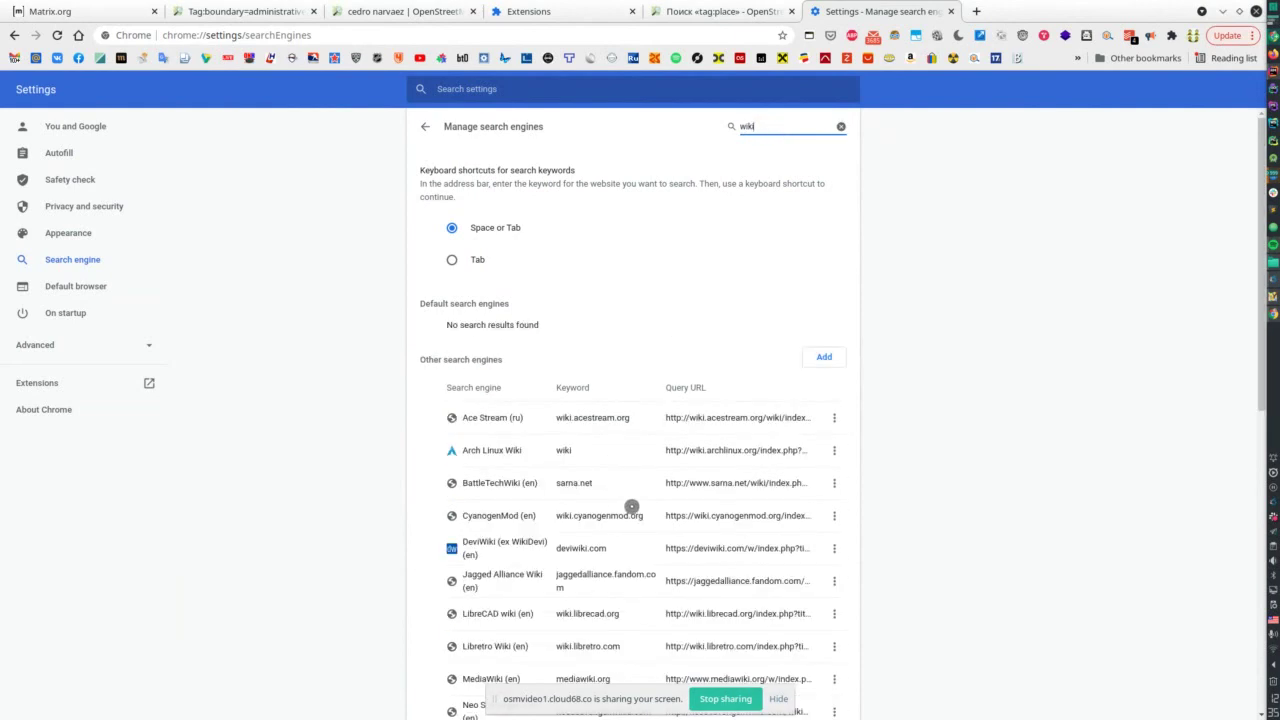
- Examine the keywords of the wiki search engines, including the English, Spanish and Russian Wikipedia entries, and close the search engine settings
scroll(633, 507, "down", 3)
scroll(633, 507, "down", 2)
scroll(634, 504, "down", 5)
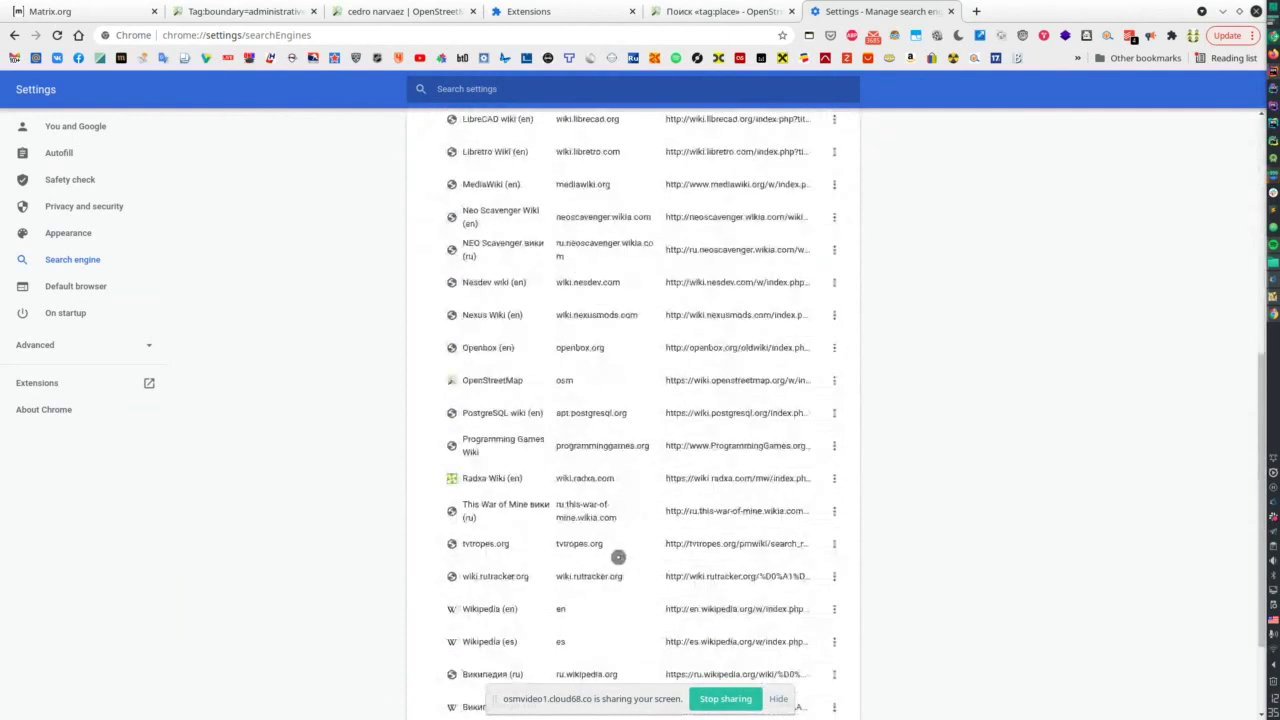
scroll(618, 557, "down", 2)
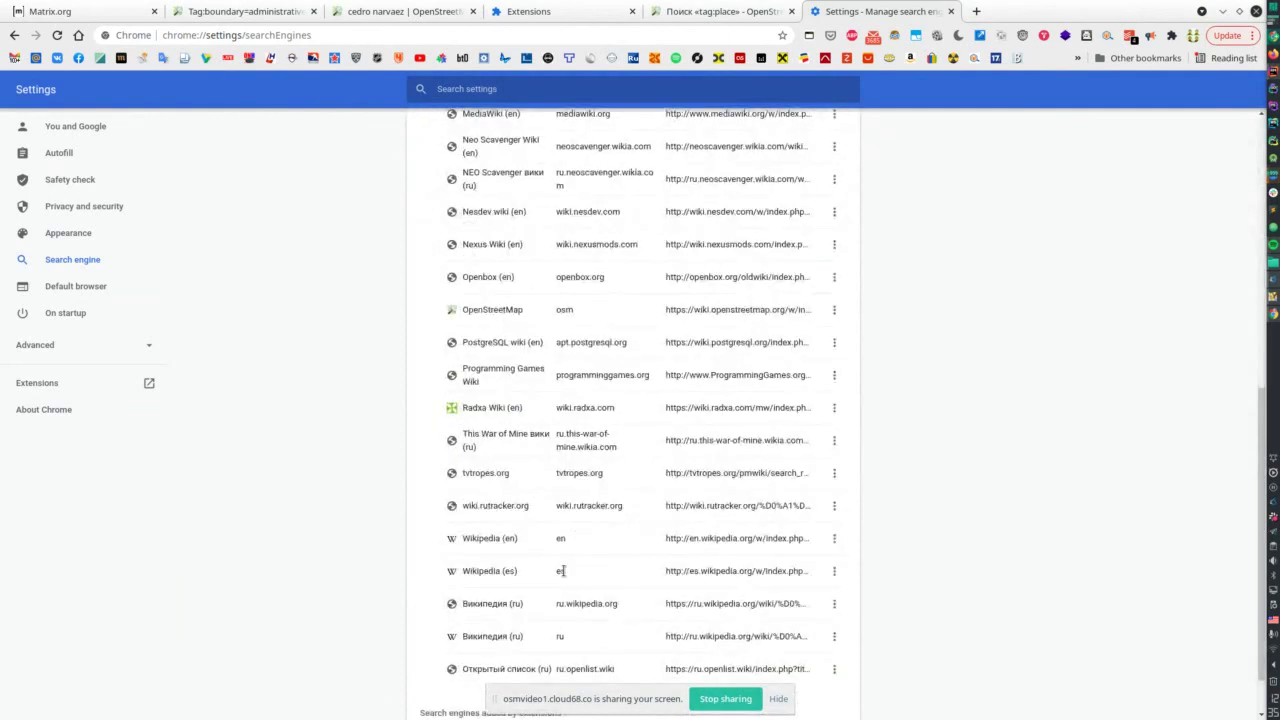
scroll(608, 569, "down", 1)
scroll(611, 570, "down", 1)
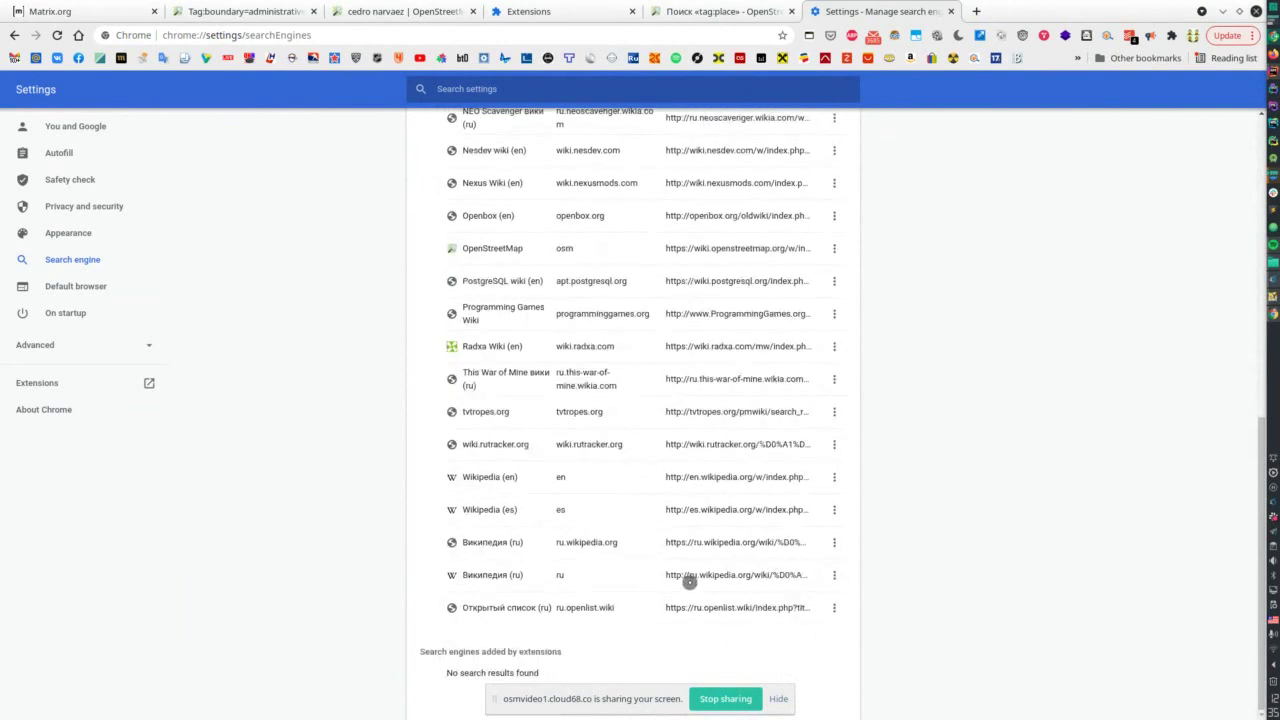
scroll(836, 459, "up", 3)
scroll(838, 458, "up", 4)
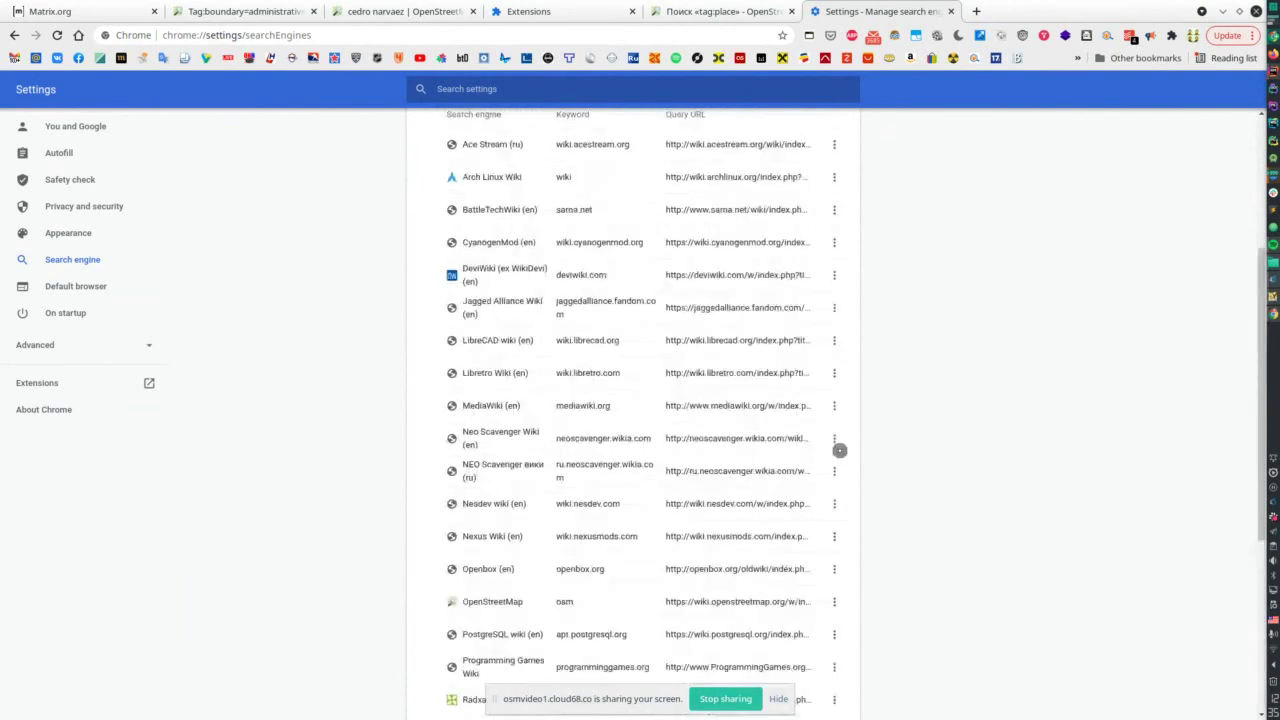
scroll(663, 394, "up", 5)
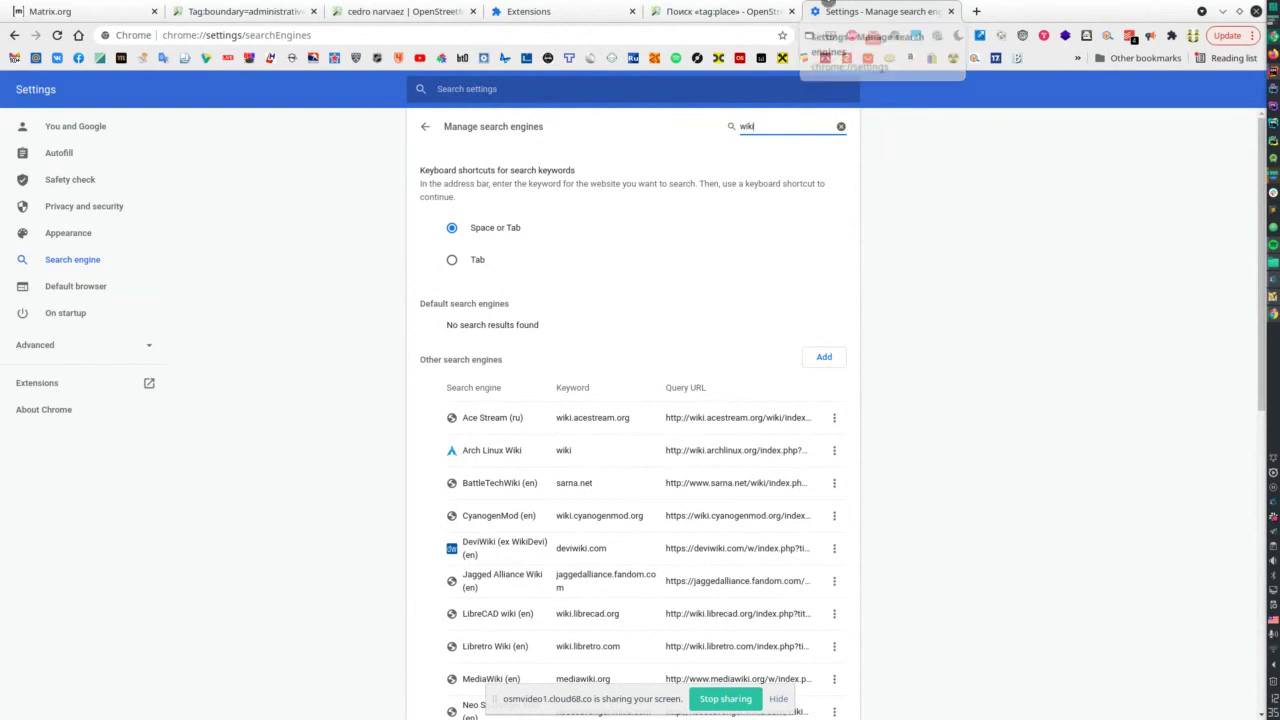
key("Escape")
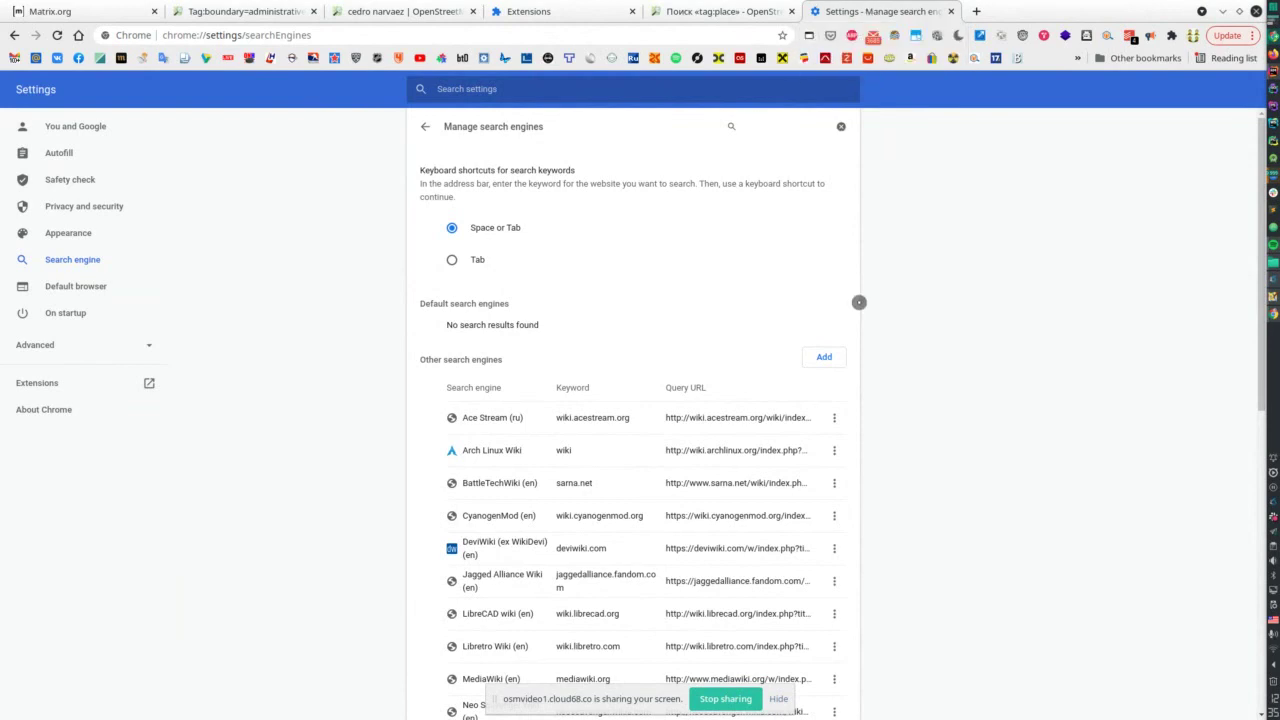
key("ctrl+w")
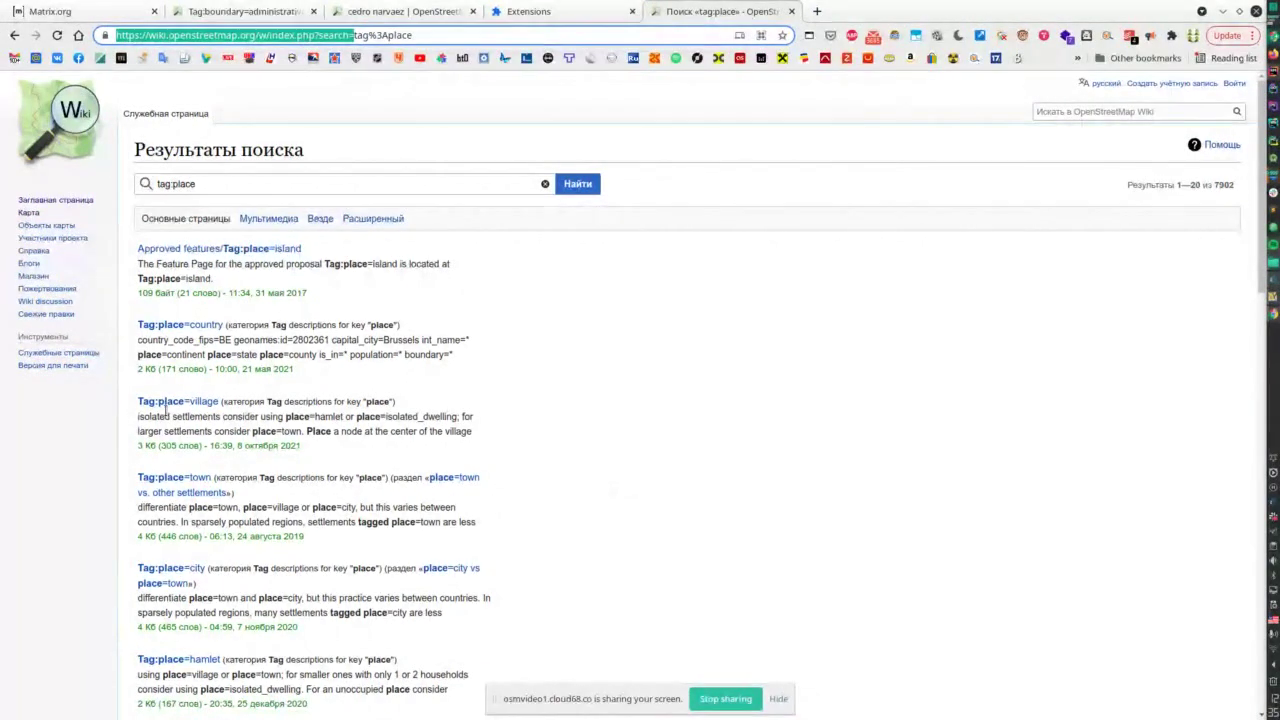
- Open the Key:place wiki article through the Tag:place=country page and examine its tables of administratively declared places and urban populated settlements
left_click(266, 248)
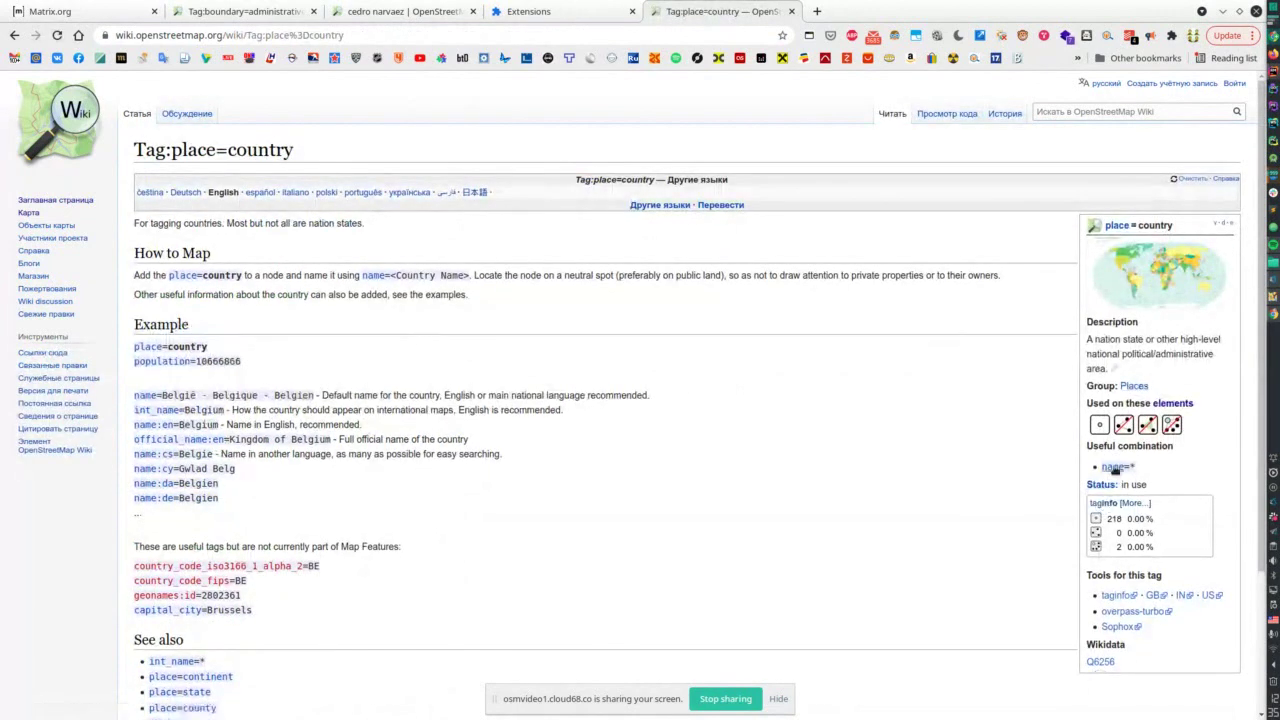
left_click(148, 348)
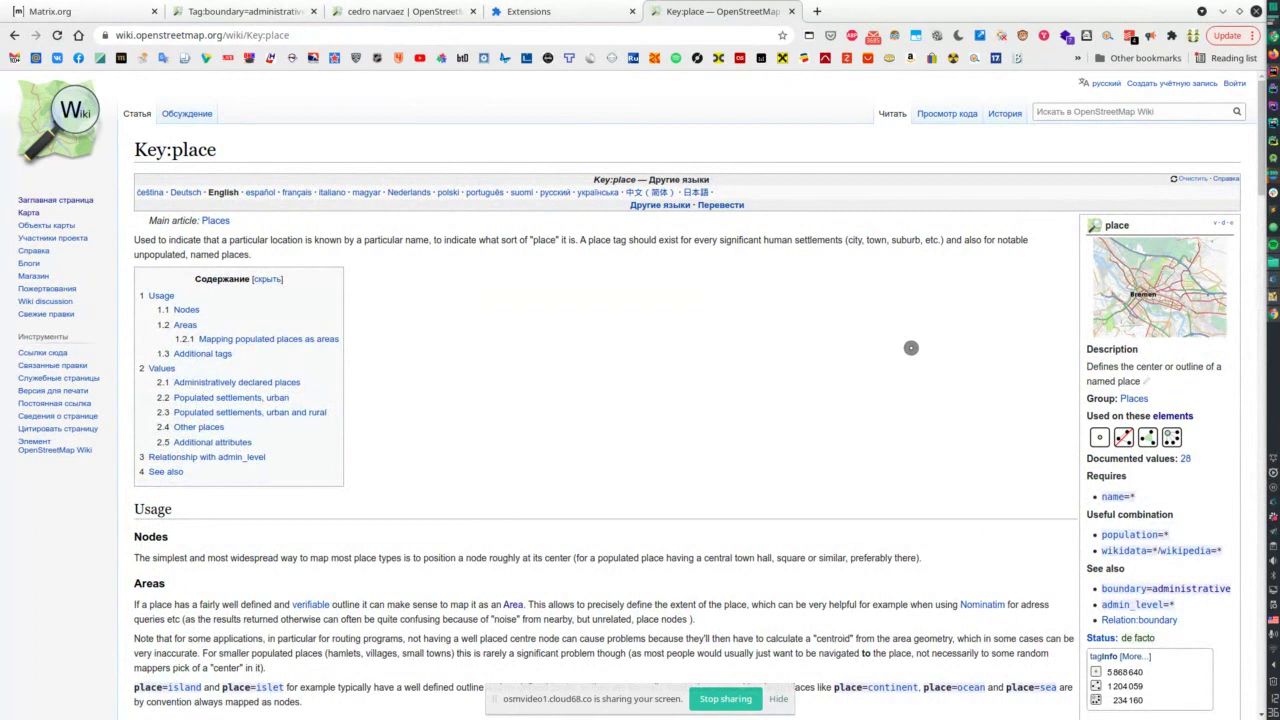
scroll(911, 347, "down", 2)
scroll(911, 347, "down", 7)
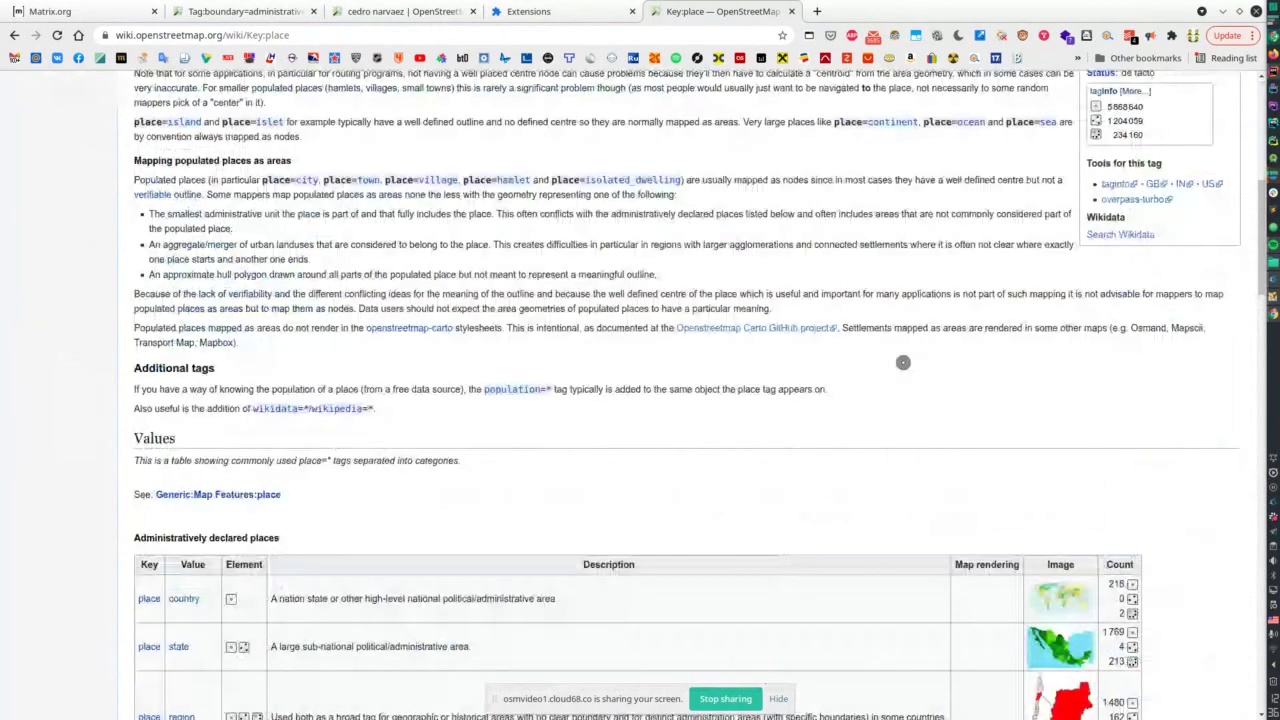
scroll(903, 362, "down", 7)
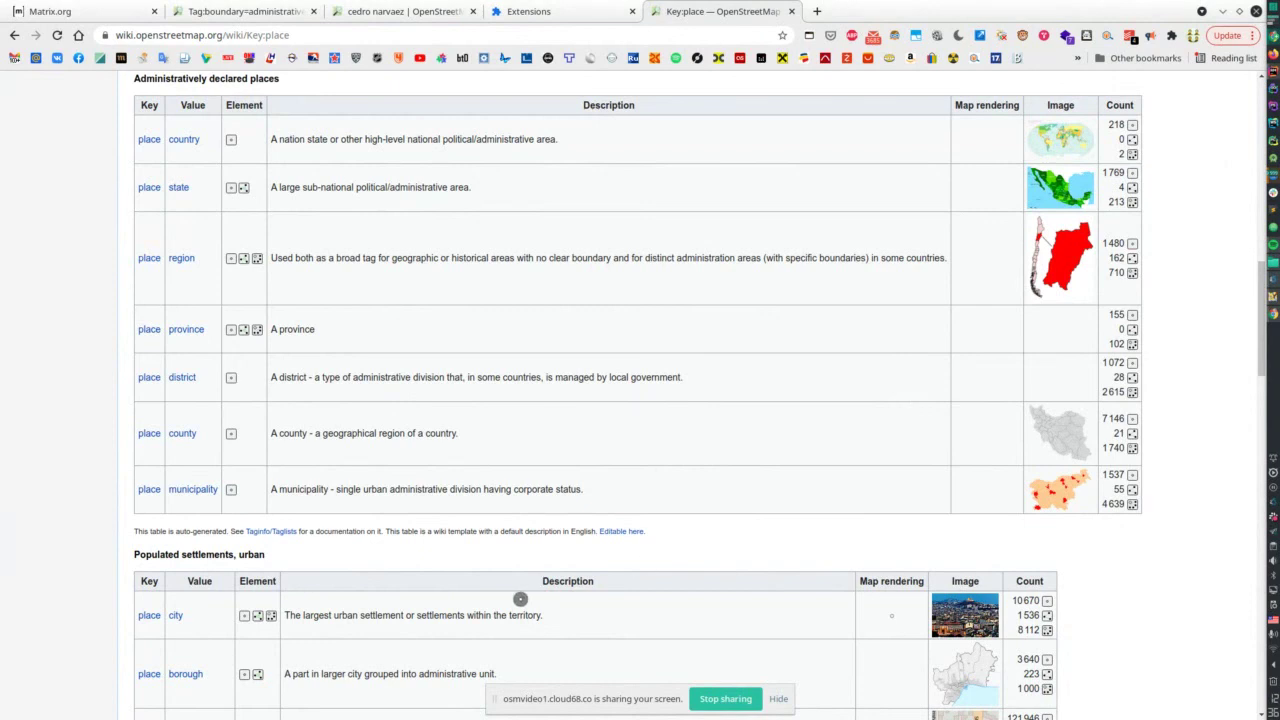
scroll(539, 523, "down", 1)
scroll(540, 520, "down", 5)
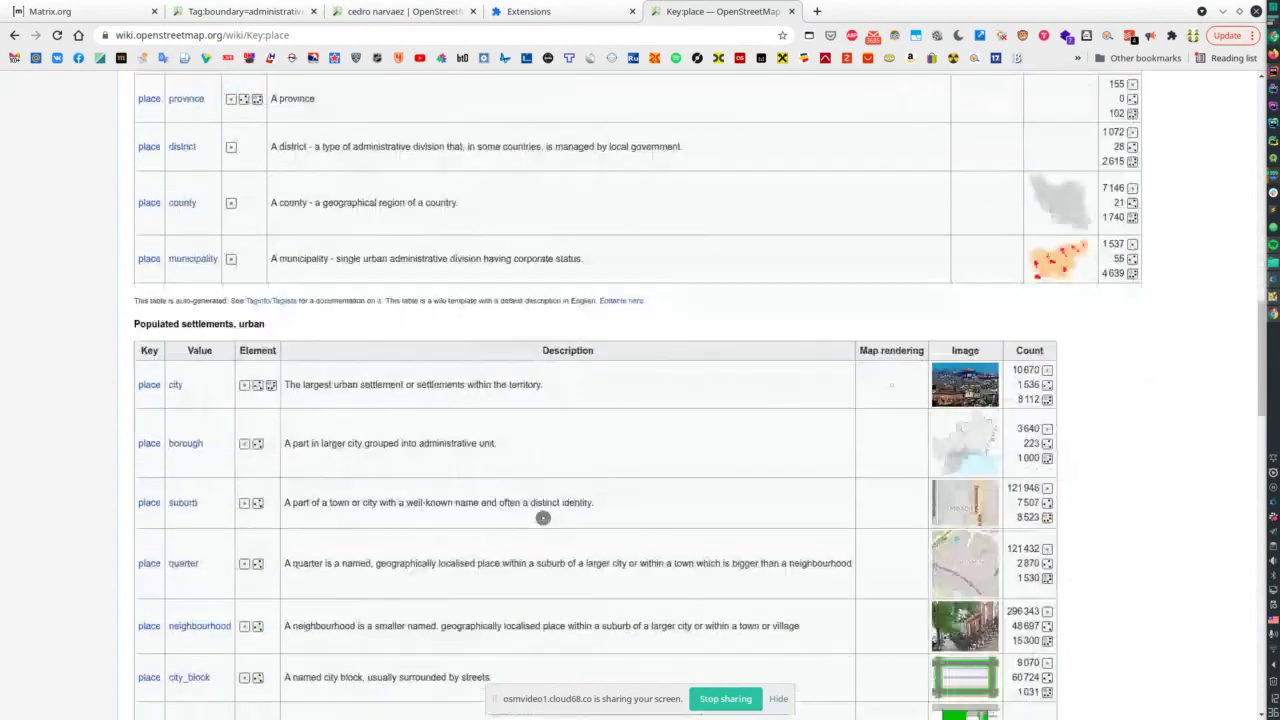